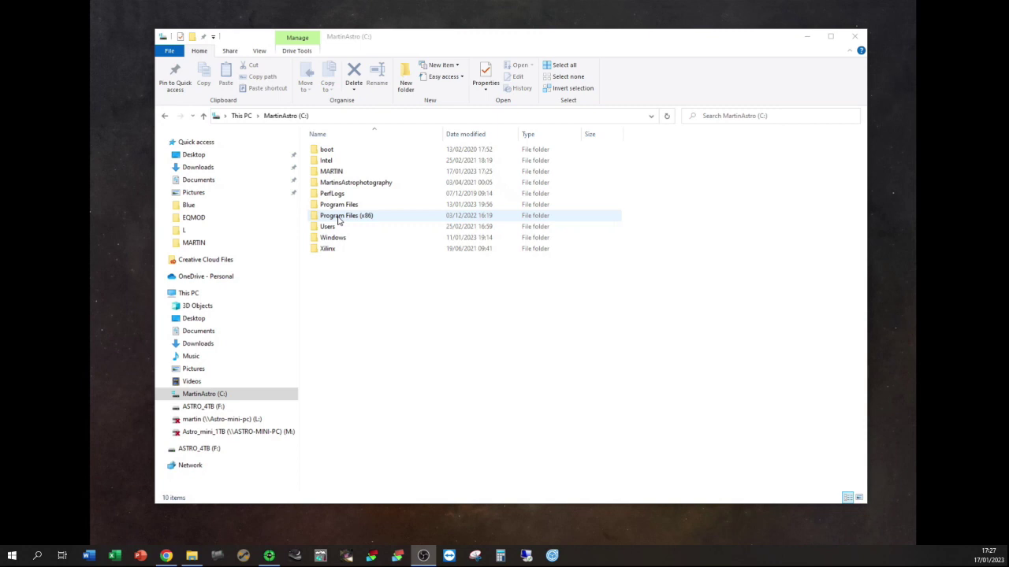
- Copy CustomTrack.txt from the EQMOD folder into C:\MARTIN and open the copy in Notepad
double_click(338, 217)
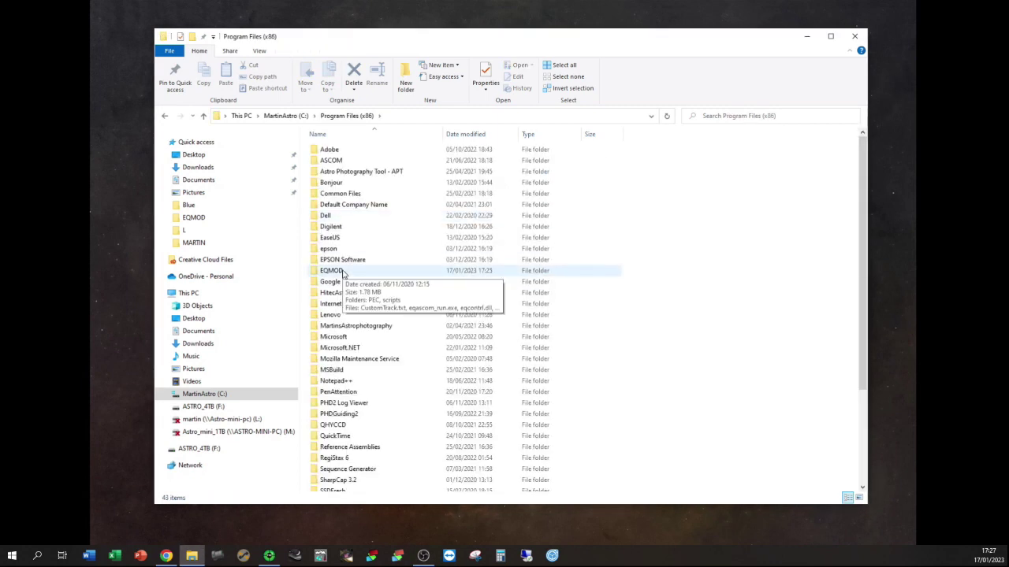
double_click(344, 272)
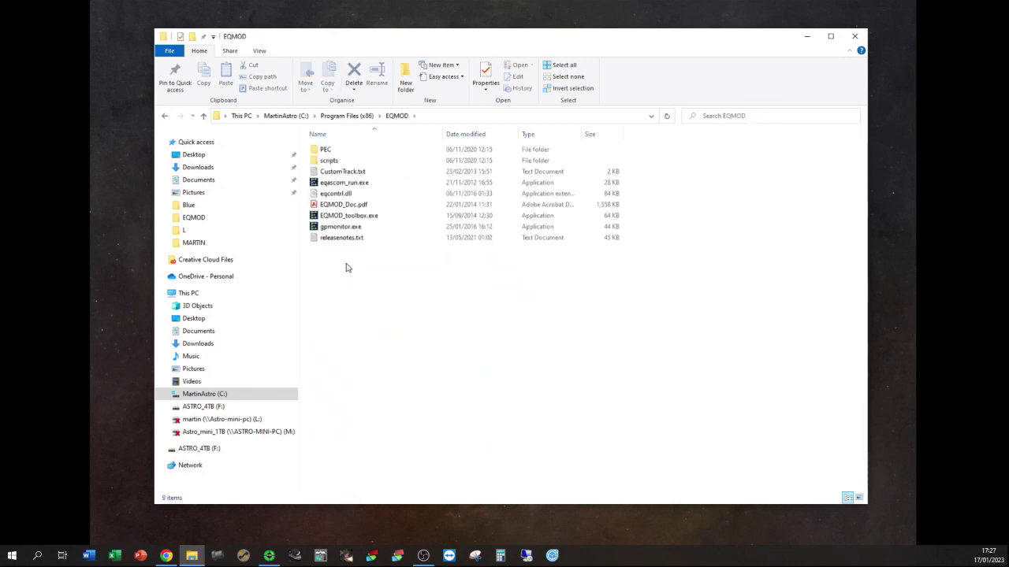
left_click(344, 175)
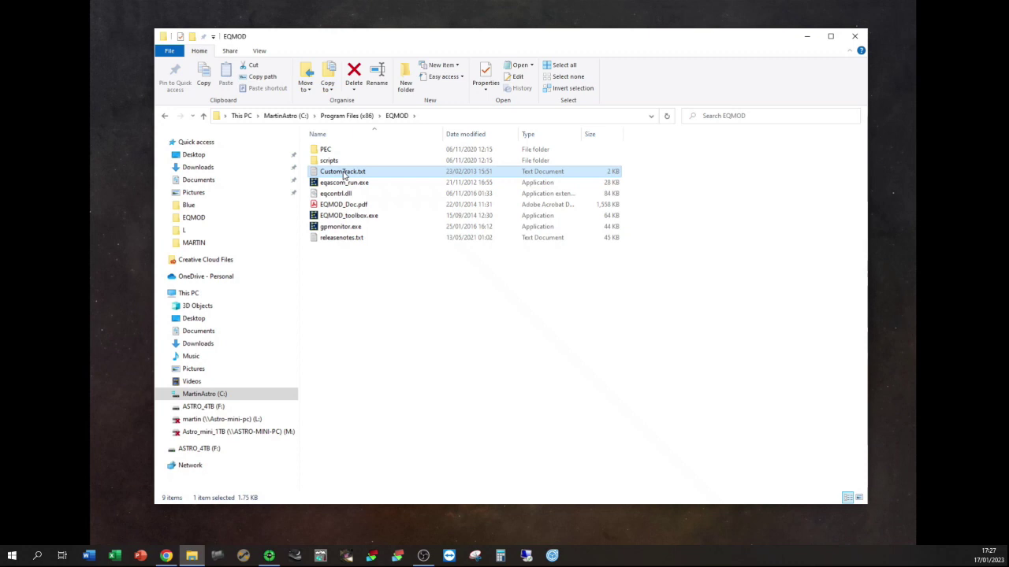
left_click(202, 396)
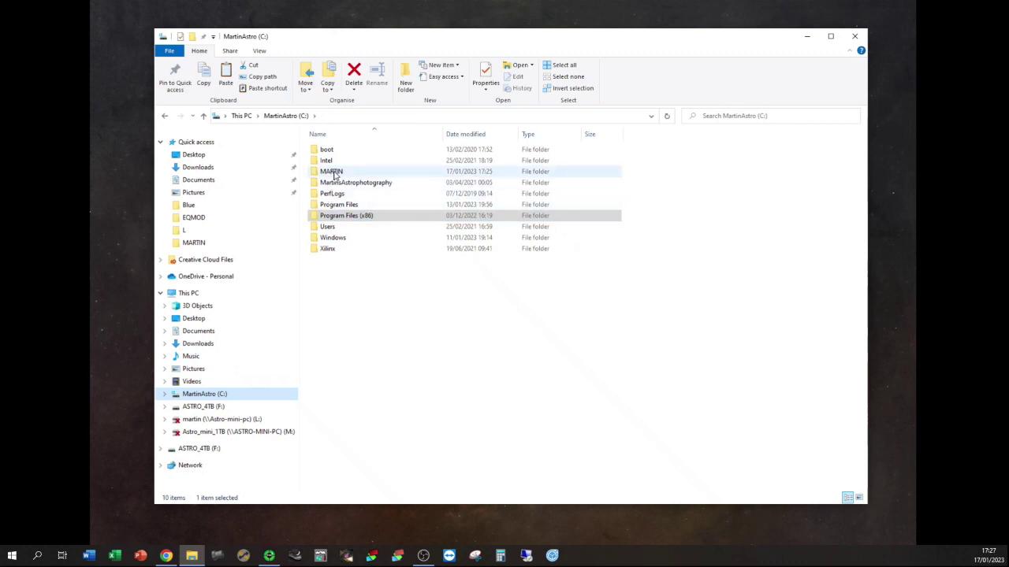
double_click(334, 175)
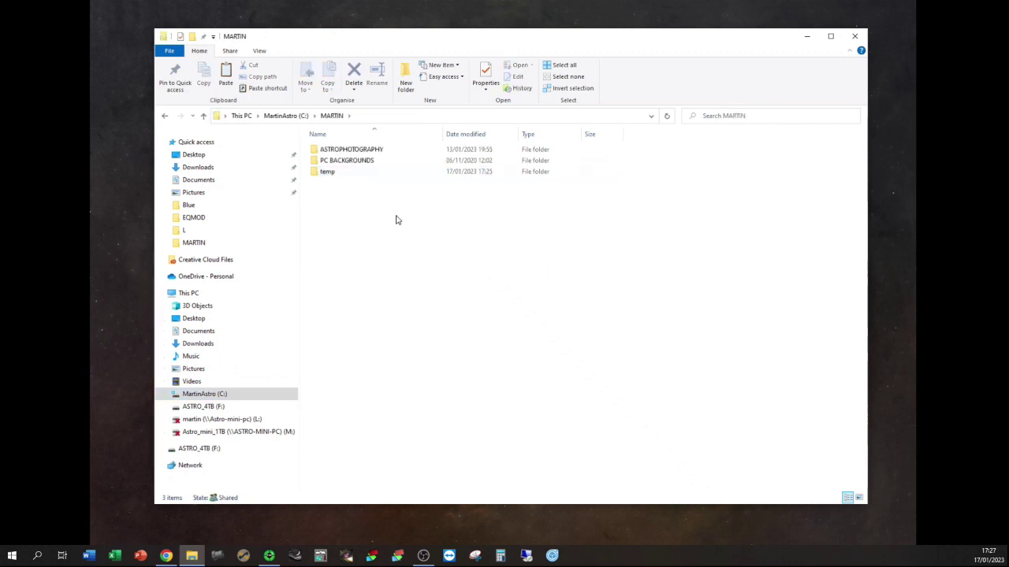
key("ctrl+v")
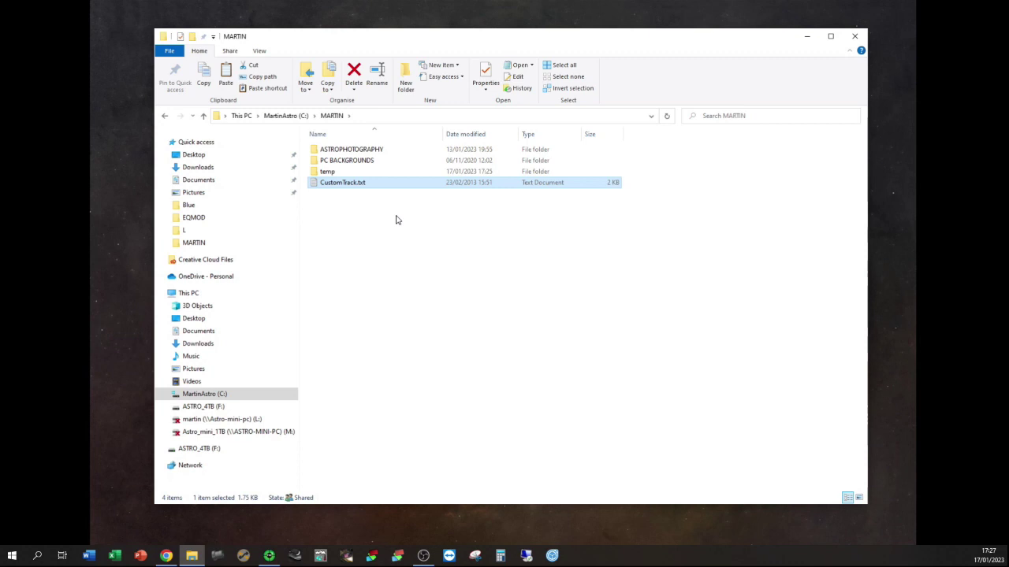
double_click(331, 183)
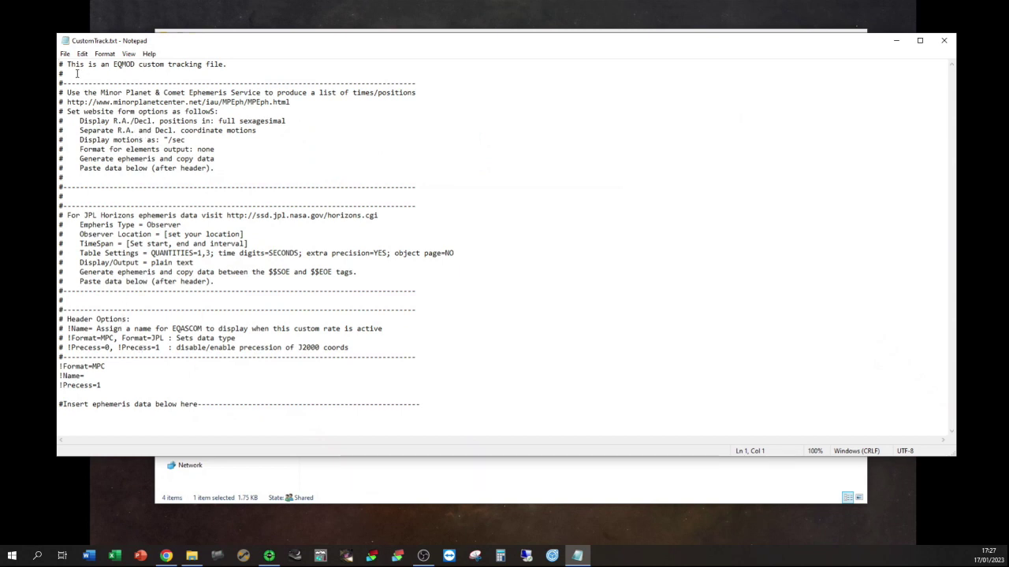
- Copy the minorplanetcenter.net ephemeris URL from CustomTrack.txt and switch to Chrome
left_click(69, 102)
left_click_drag(69, 101, 303, 102)
key("ctrl+c")
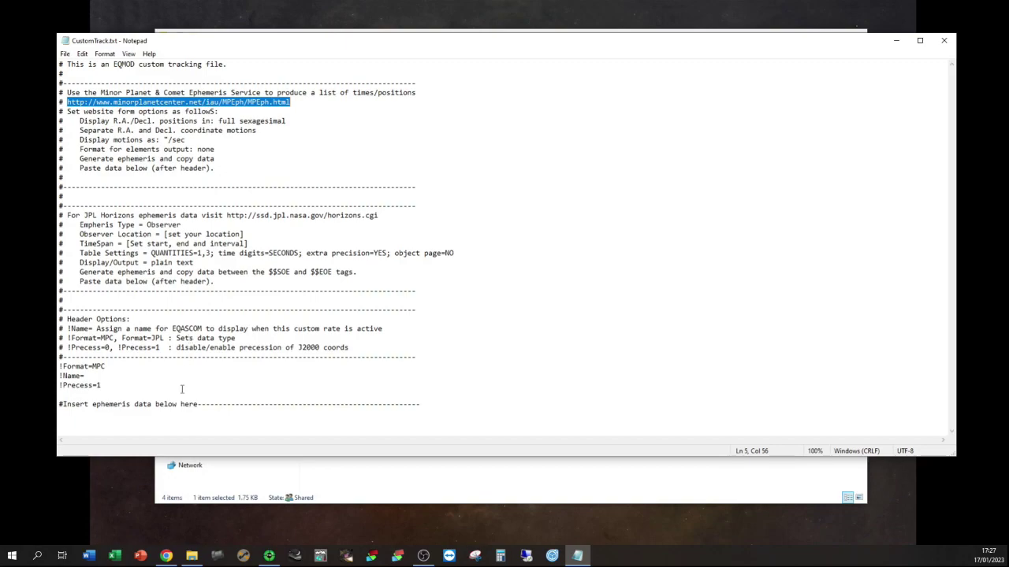
left_click(166, 557)
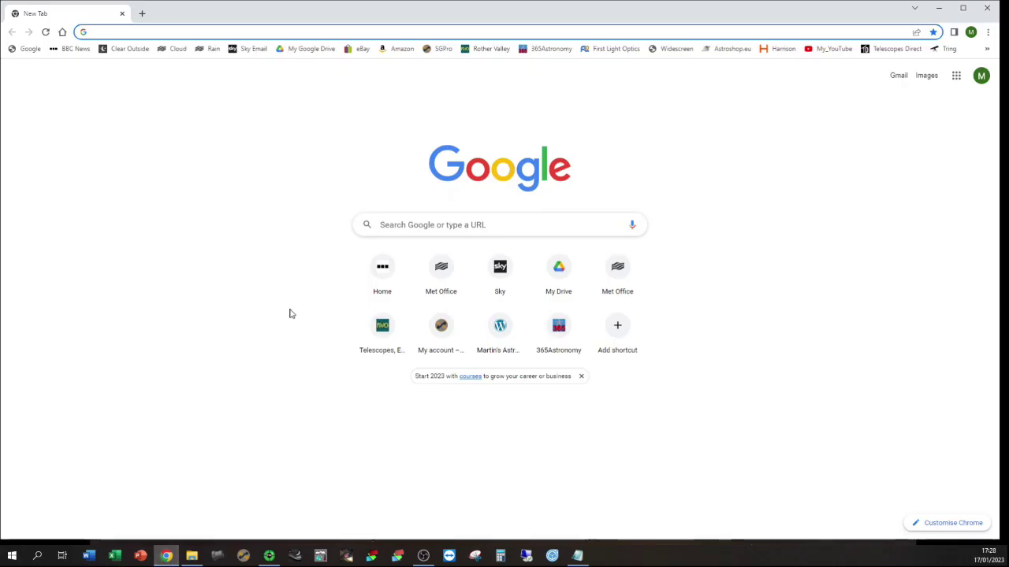
- Load the Minor Planet Center ephemeris page from the copied URL
left_click(133, 34)
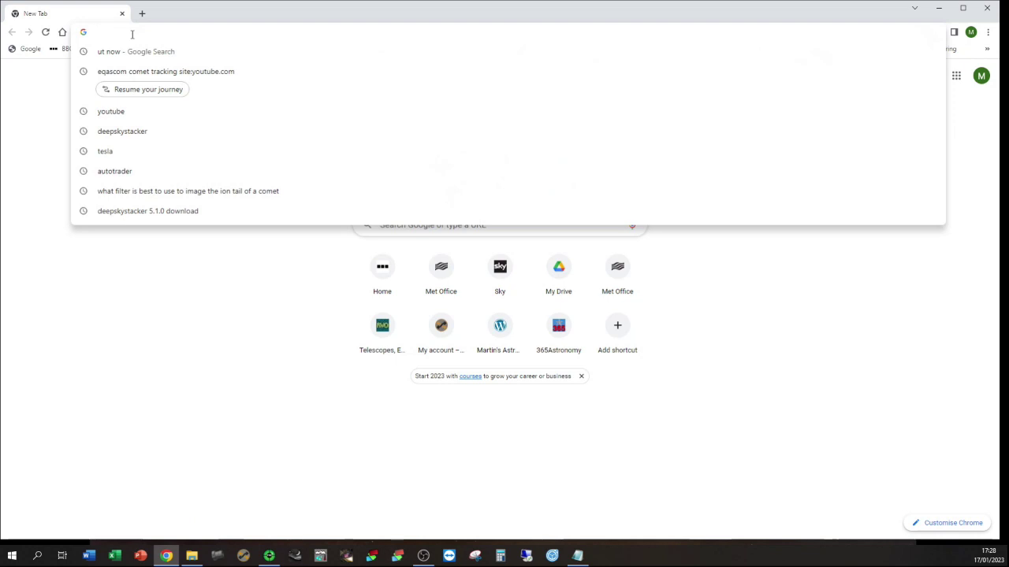
key("ctrl+v")
key("Return")
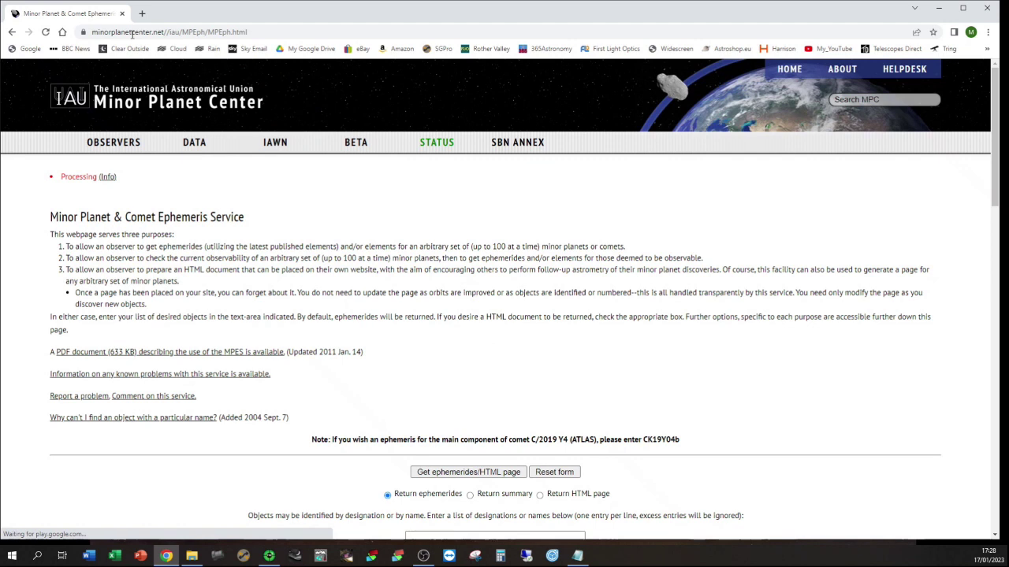
scroll(312, 225, "down", 3)
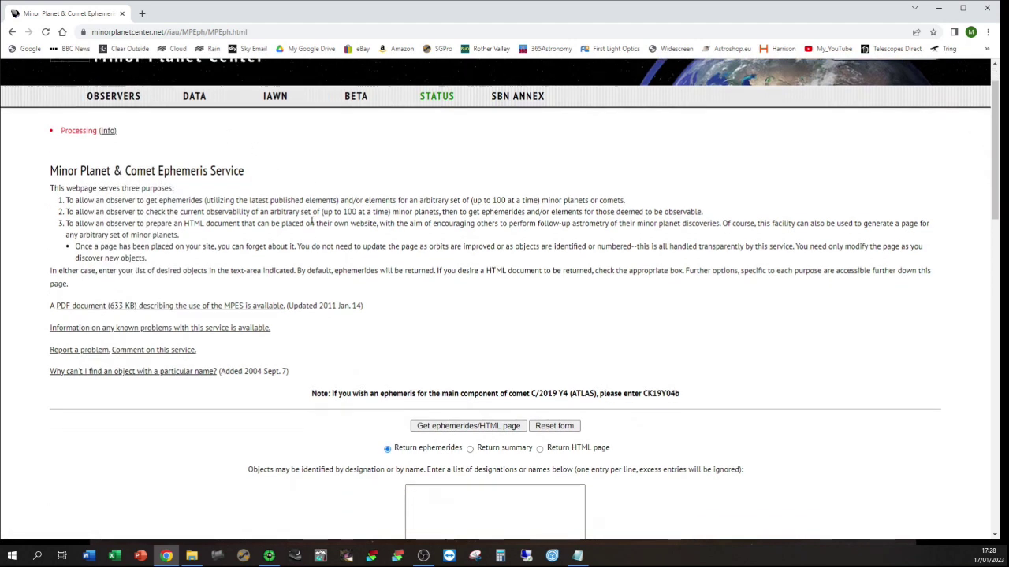
scroll(313, 225, "down", 2)
scroll(313, 226, "up", 1)
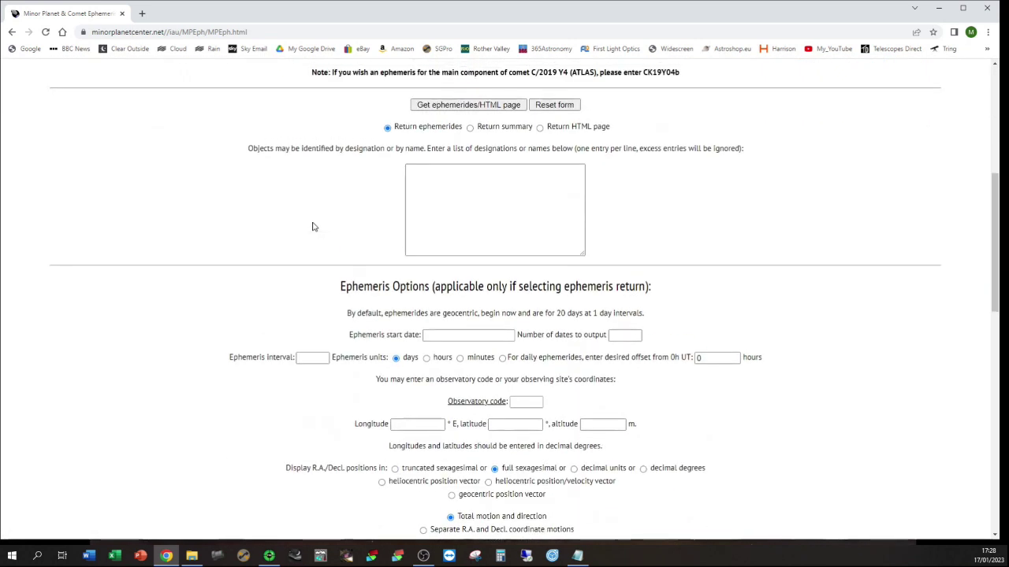
scroll(370, 217, "up", 2)
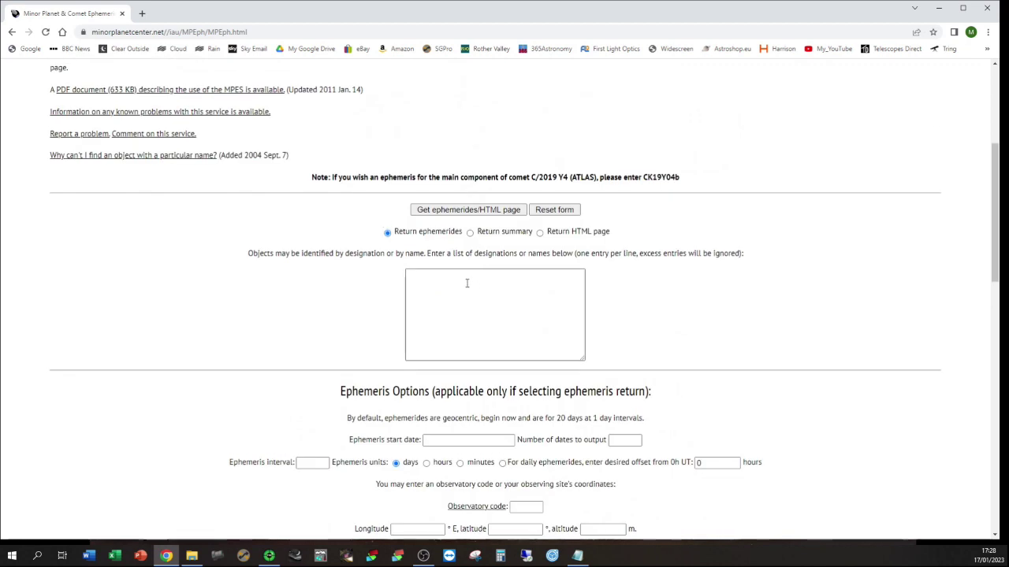
- Enter comet C/2022 E3 in the object list box
left_click(453, 282)
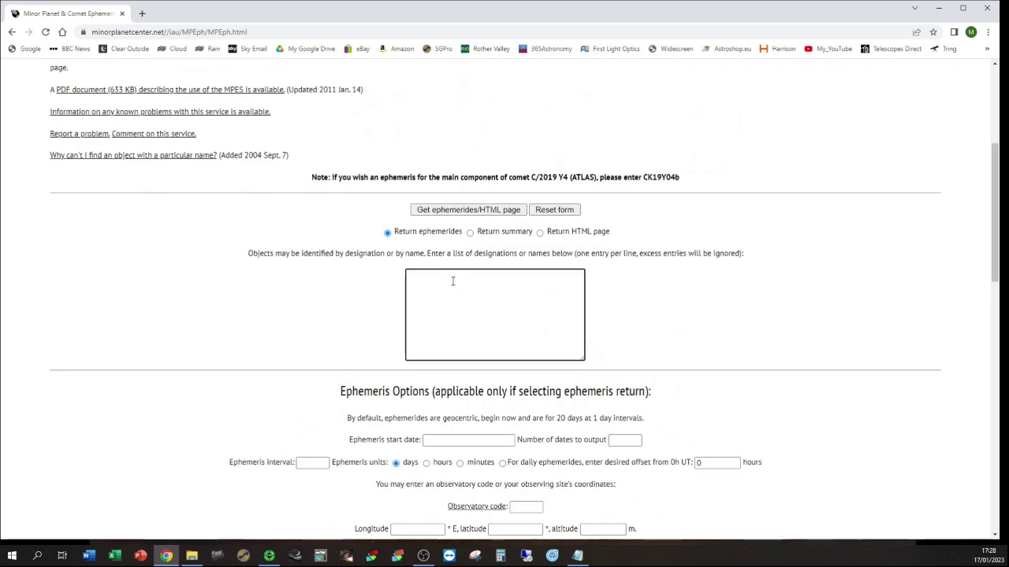
type("C/2022 E3")
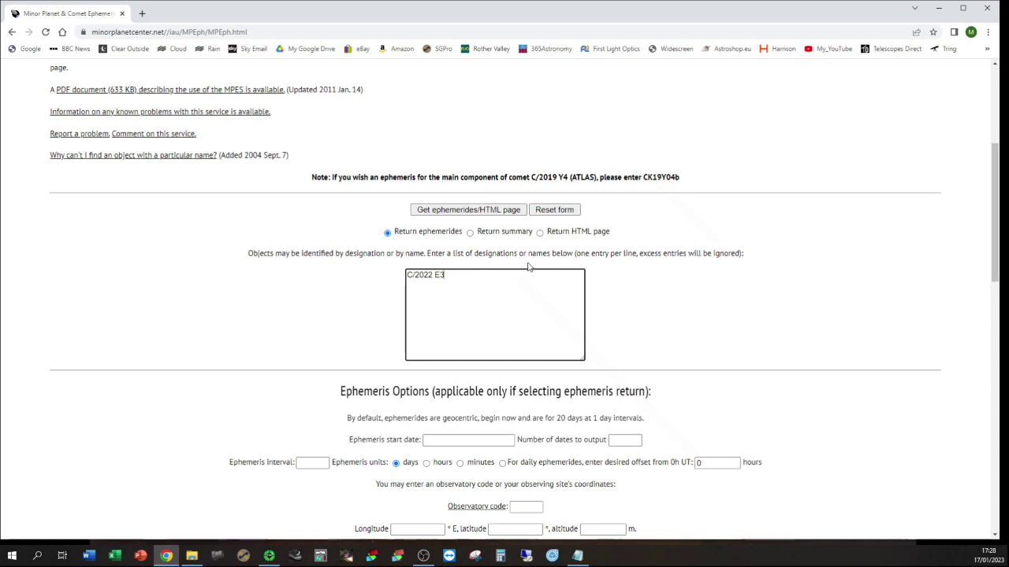
scroll(528, 265, "down", 1)
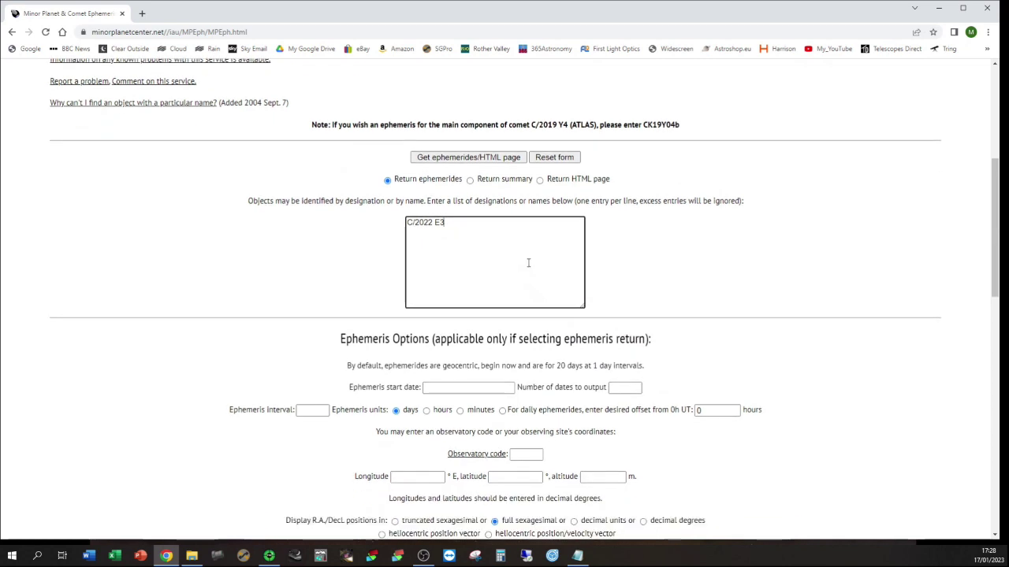
scroll(528, 263, "down", 1)
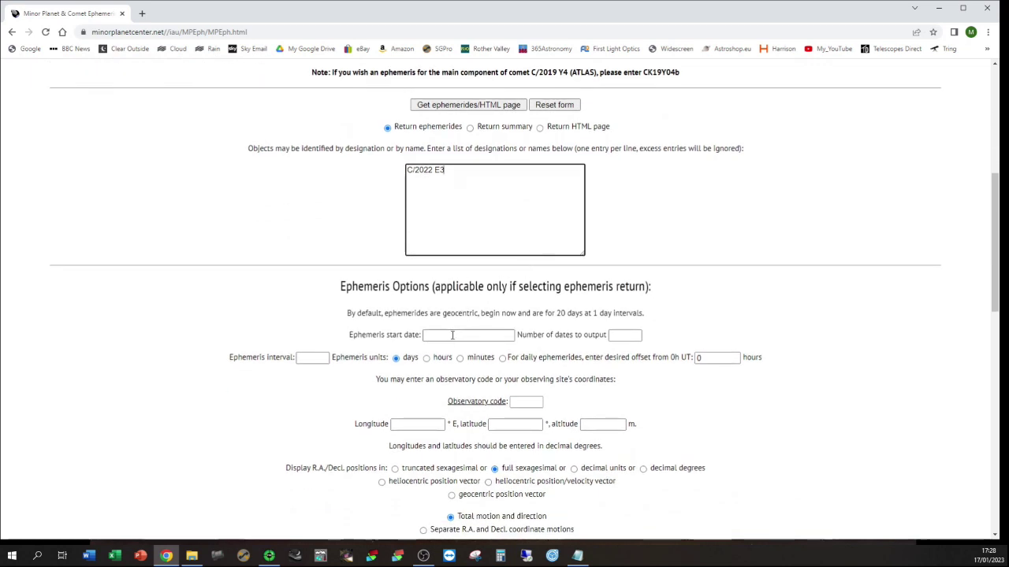
- Set start date 2023 Jan 17 170000, a 5-minute interval, and 288 output dates
left_click(452, 335)
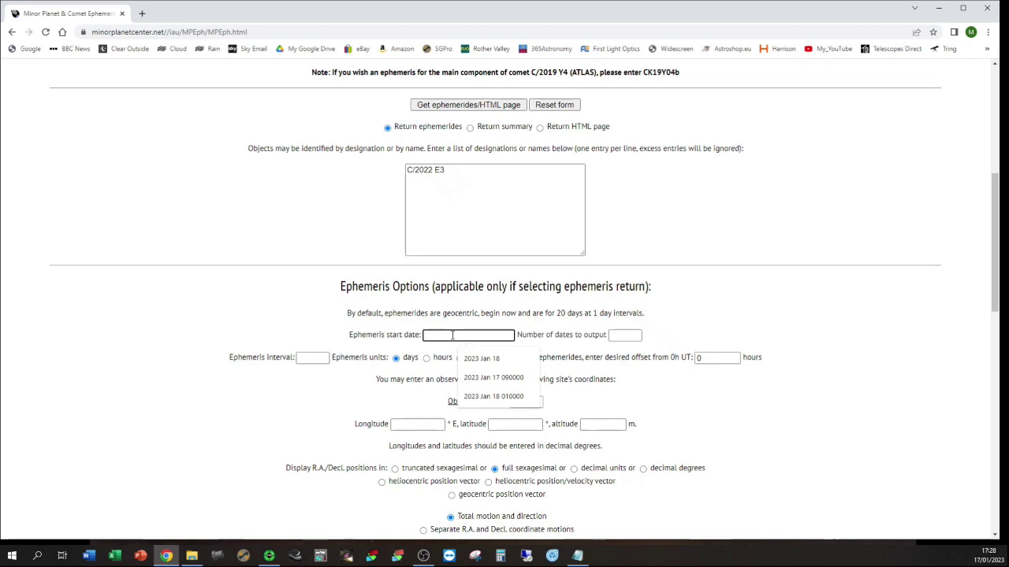
type("202")
type("3 Jan 17")
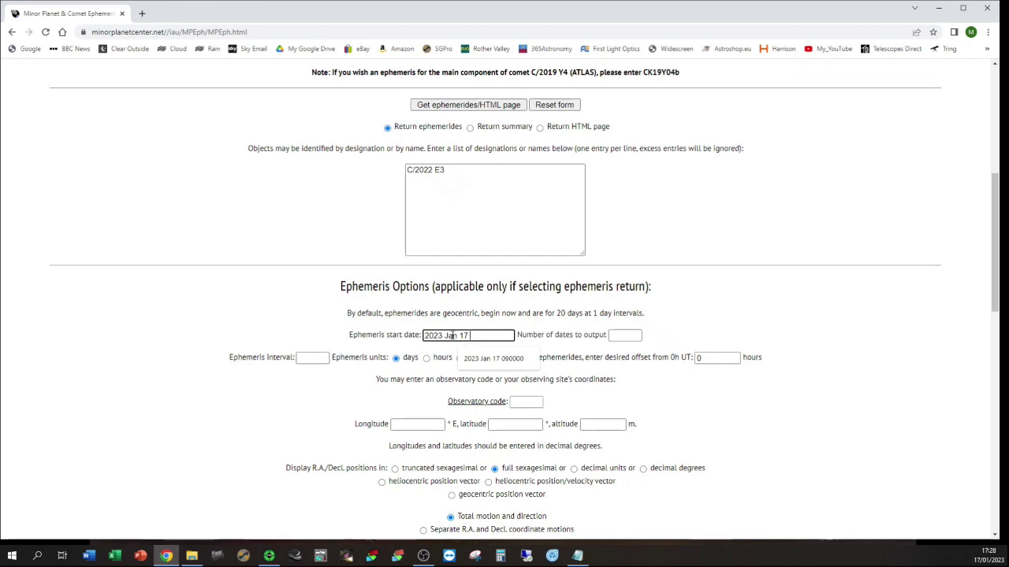
type(" 170000")
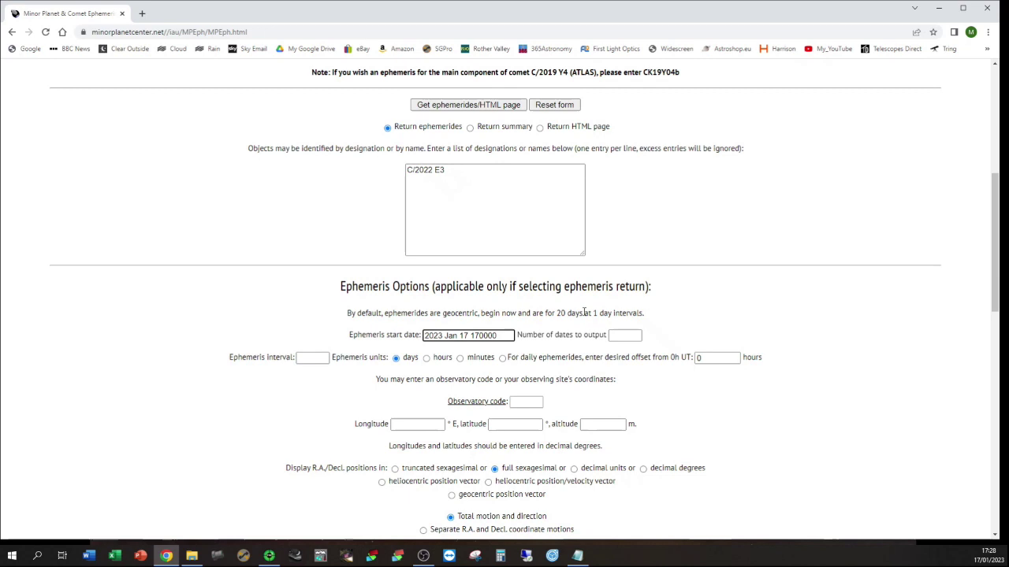
left_click(313, 358)
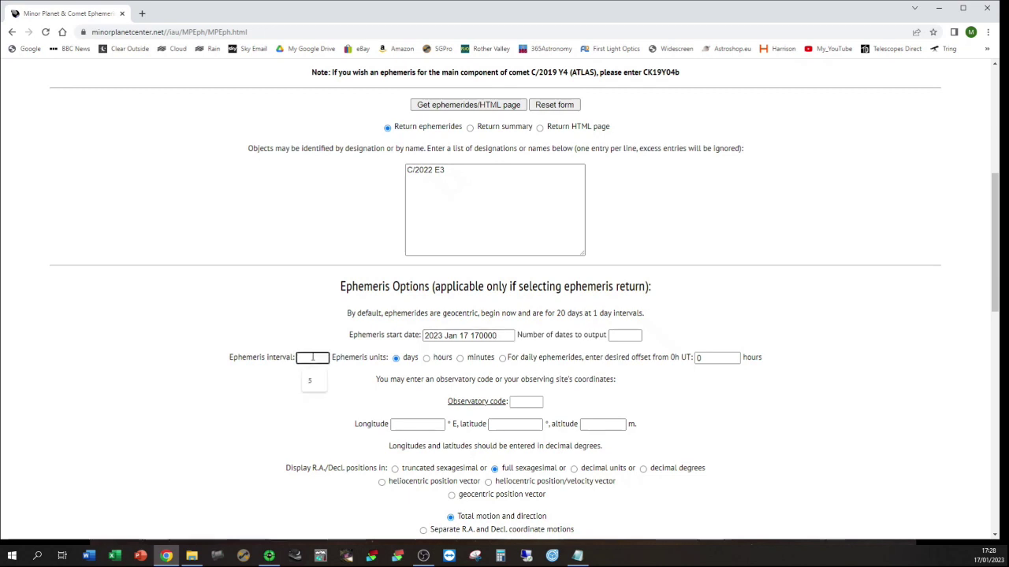
type("5")
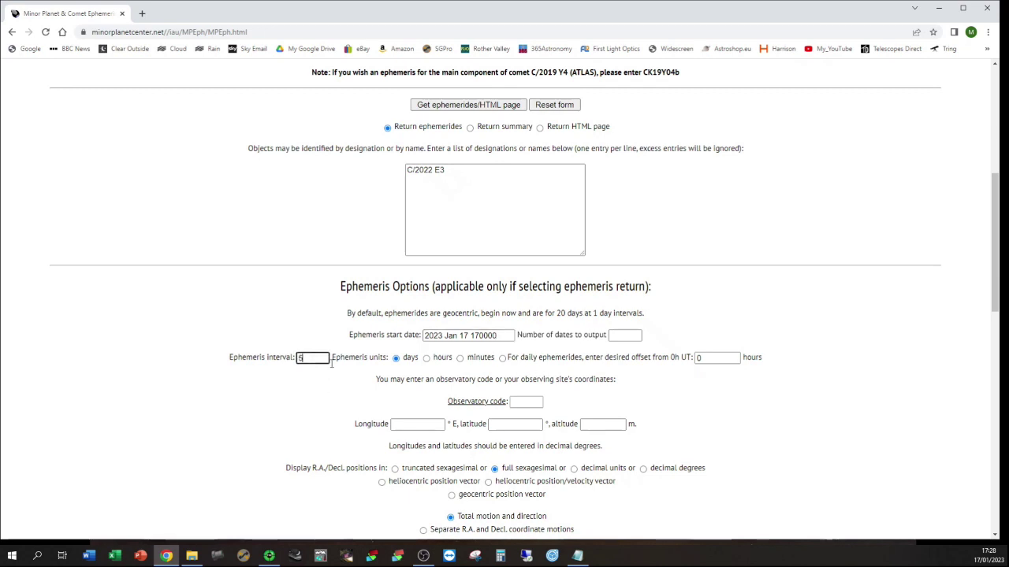
left_click(460, 359)
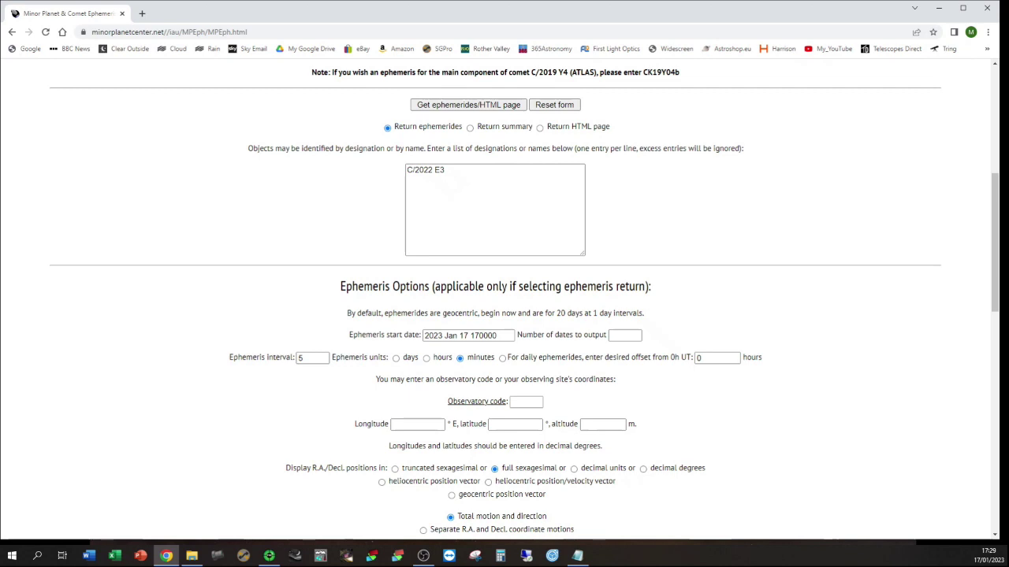
key("alt+Tab")
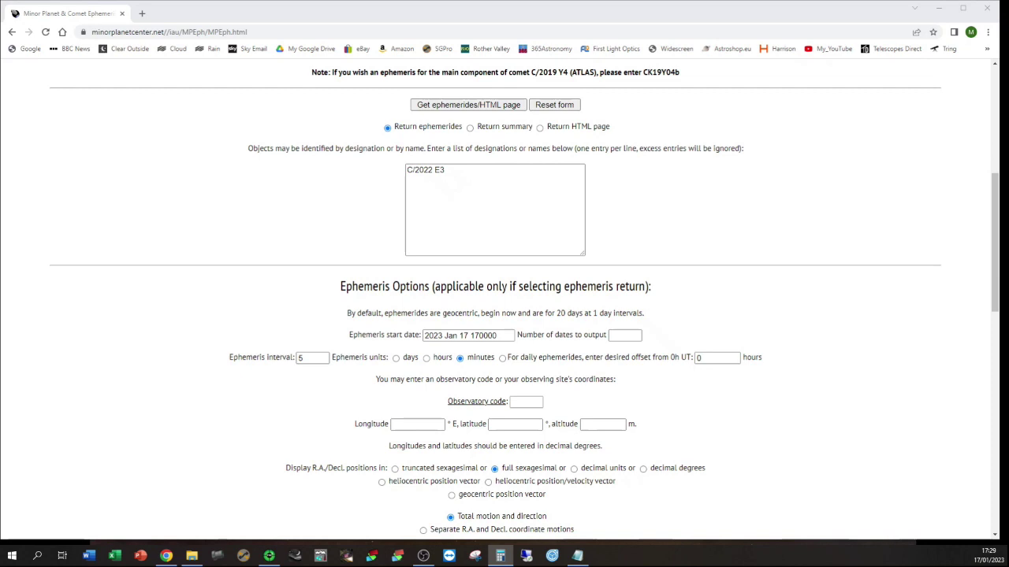
left_click(630, 334)
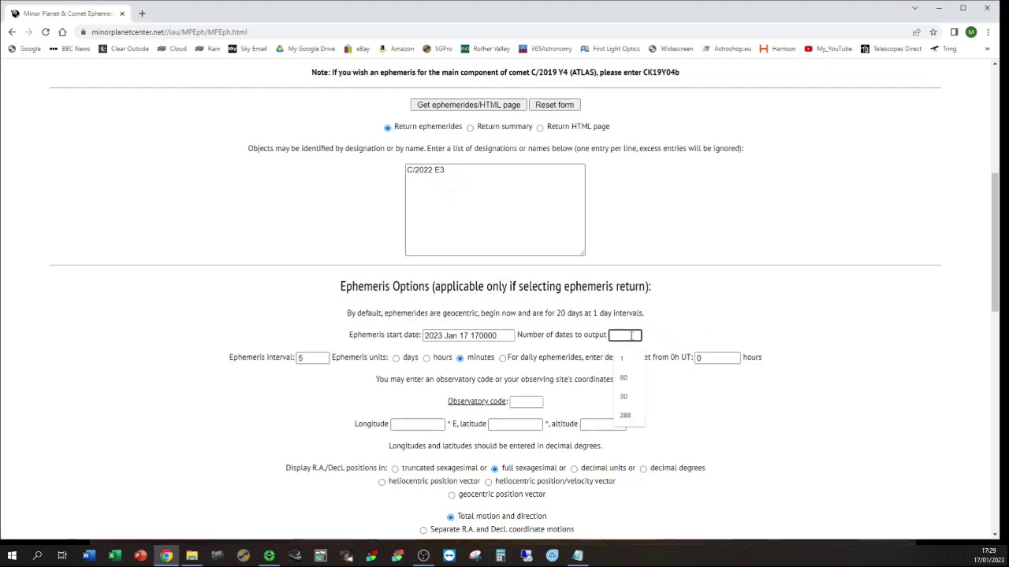
left_click(625, 416)
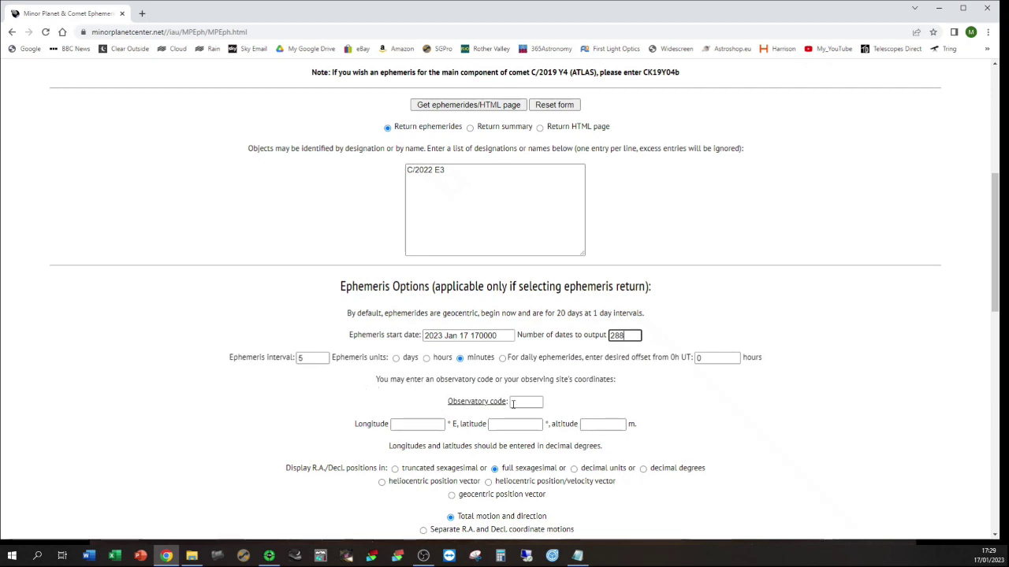
- Enter the observing site's longitude and latitude, with altitude 16 m
left_click(418, 425)
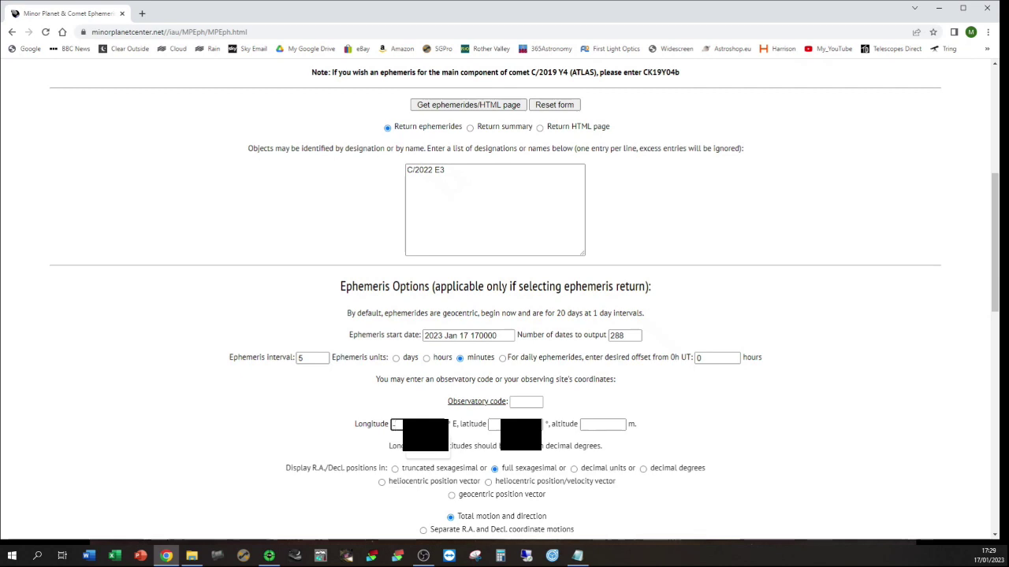
type("-1.")
left_click(494, 424)
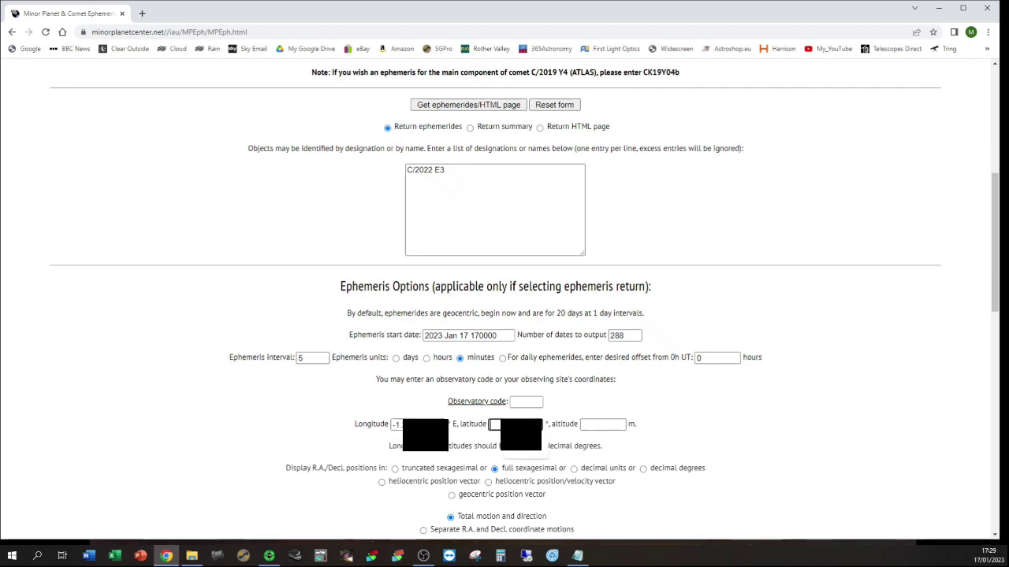
type("50")
left_click(597, 426)
type("1")
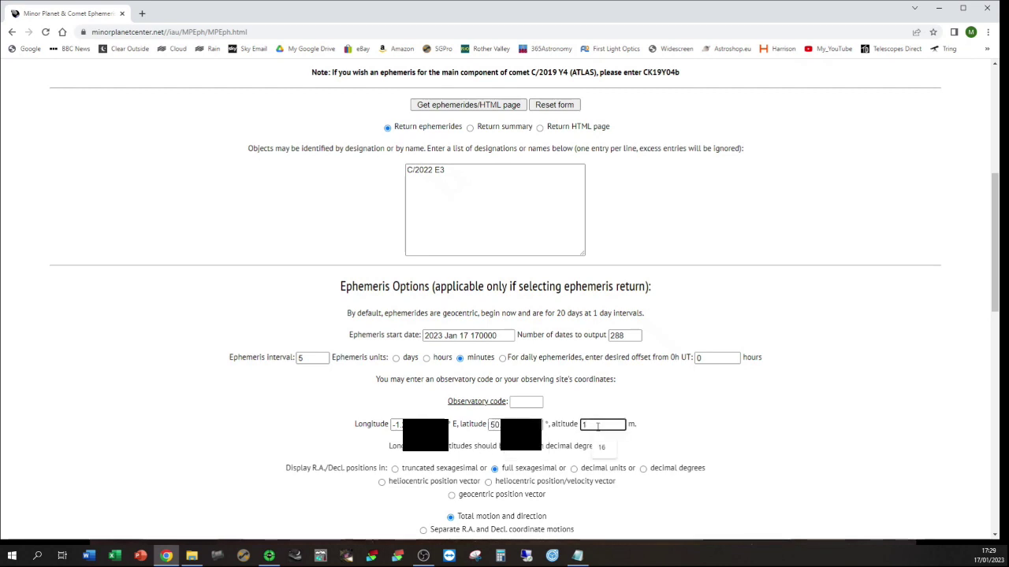
type("6")
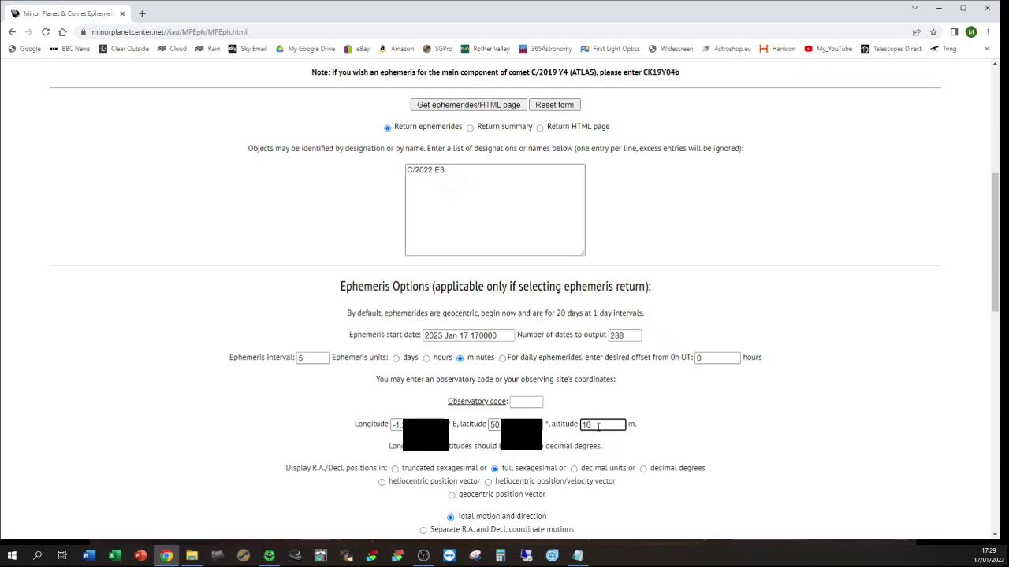
scroll(598, 425, "down", 1)
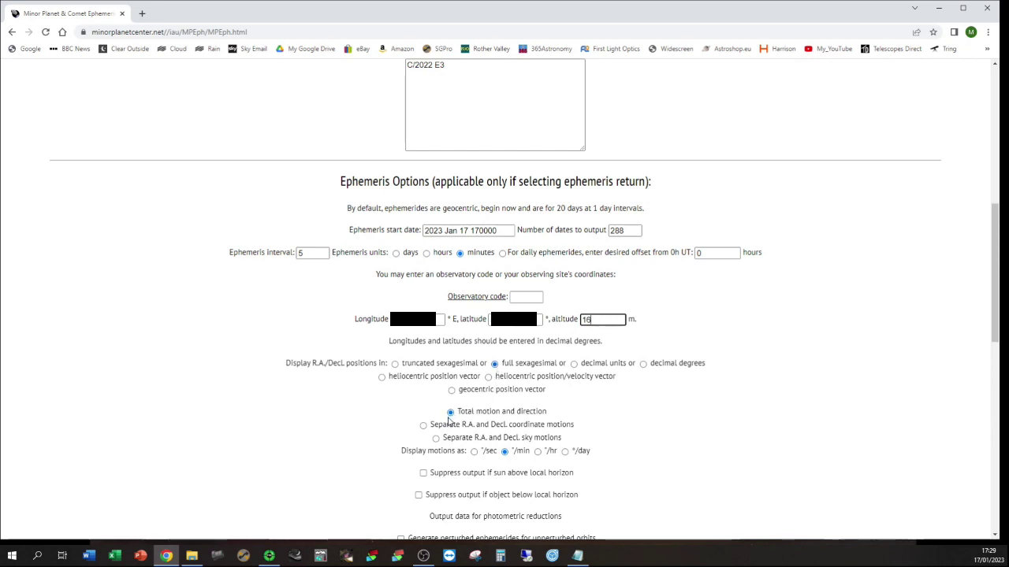
- Choose separate R.A. and Decl. motions, displayed in arcseconds per second
left_click(423, 426)
scroll(510, 450, "down", 2)
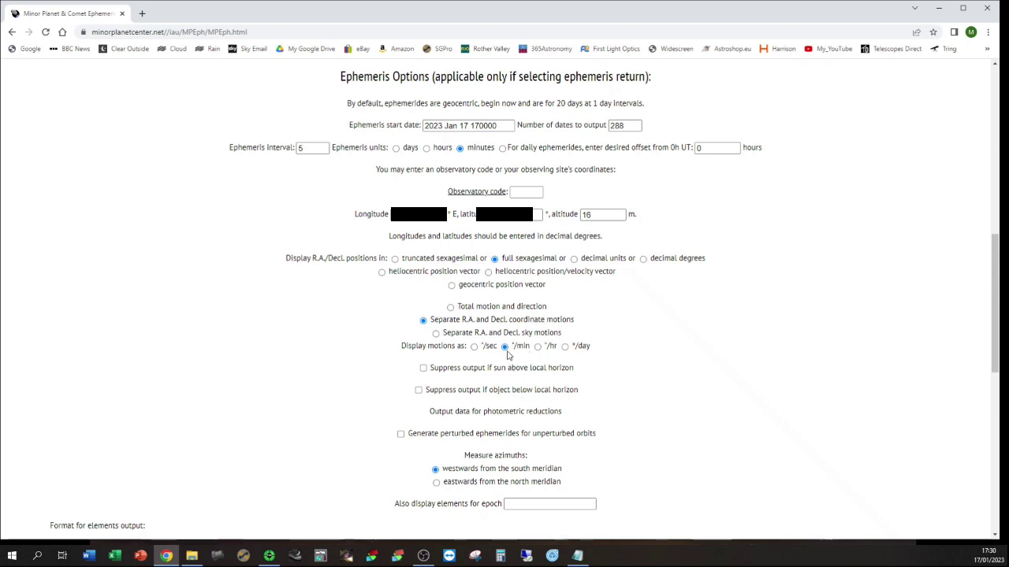
left_click(474, 348)
scroll(401, 401, "down", 2)
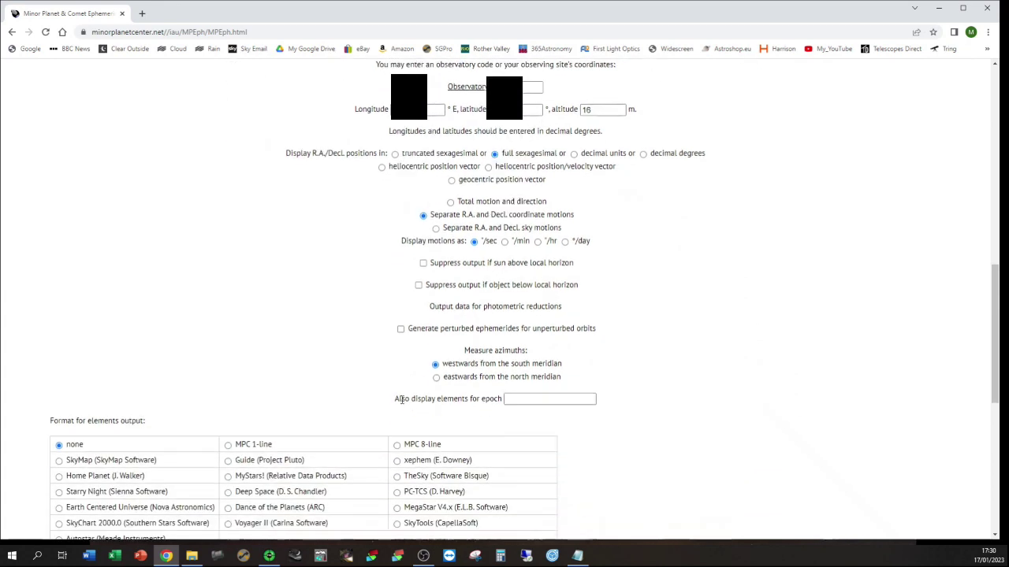
scroll(355, 394, "down", 2)
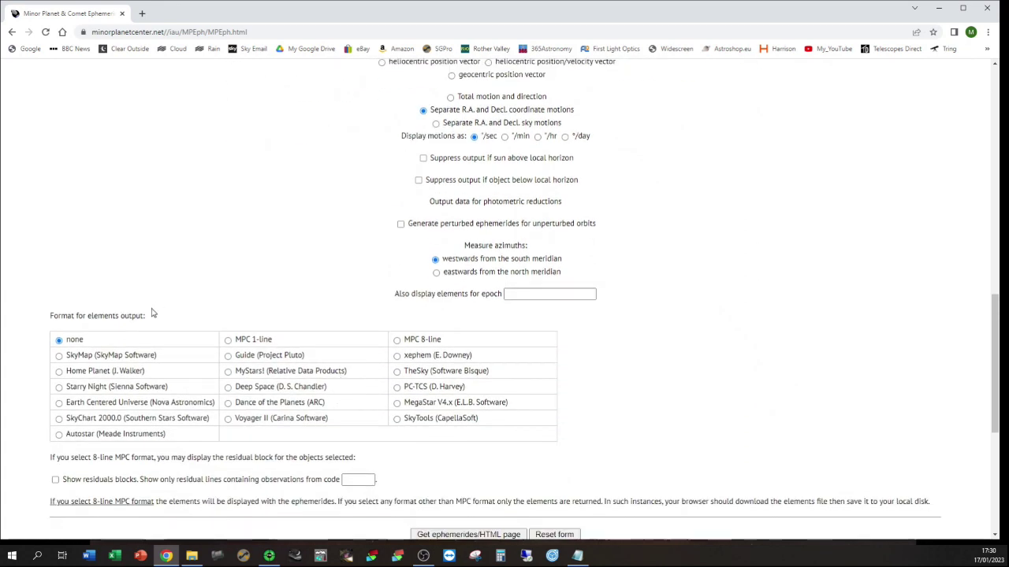
scroll(186, 312, "down", 2)
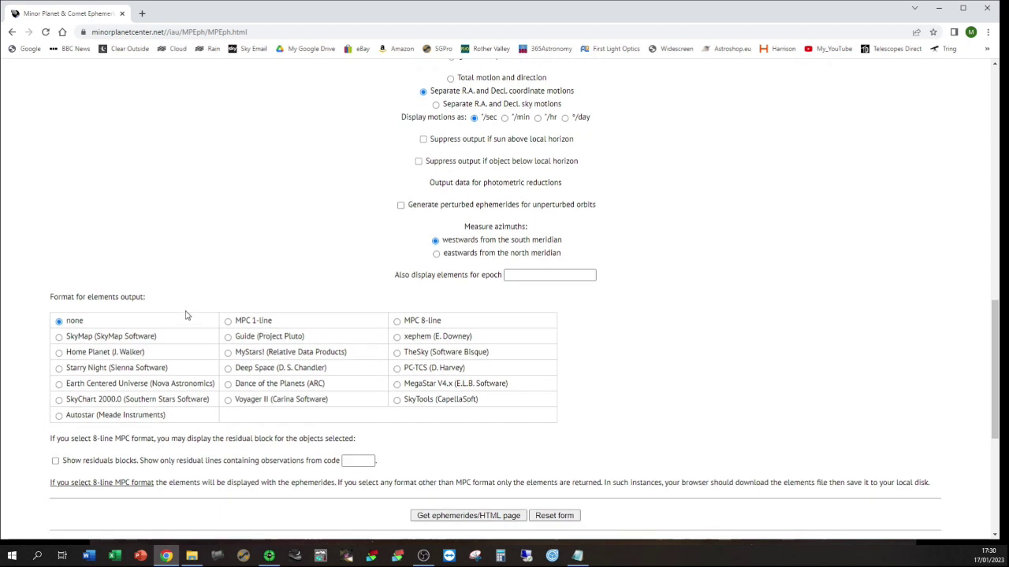
scroll(186, 312, "down", 1)
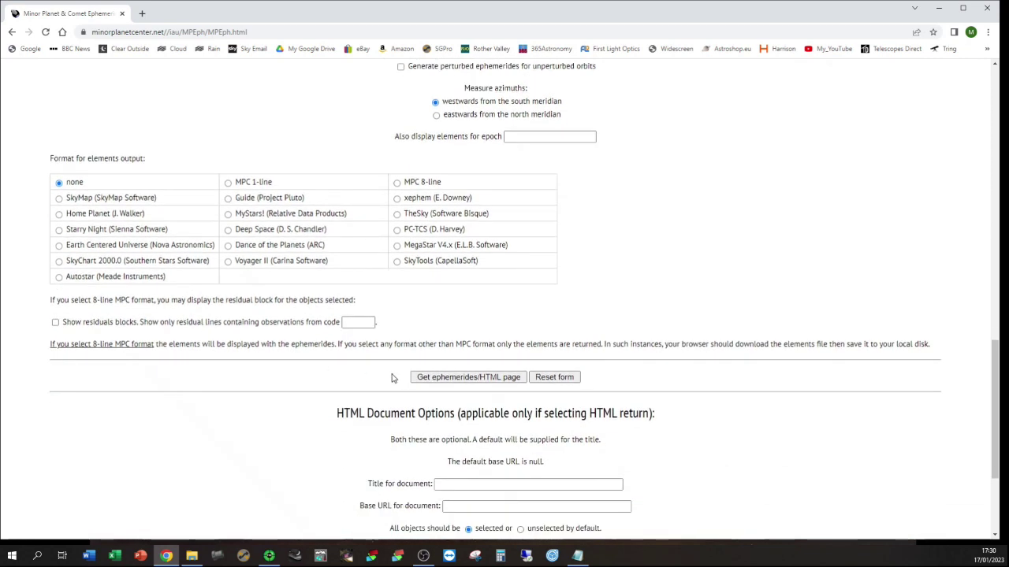
- Generate the C/2022 E3 ephemeris table and copy all its data rows
left_click(460, 378)
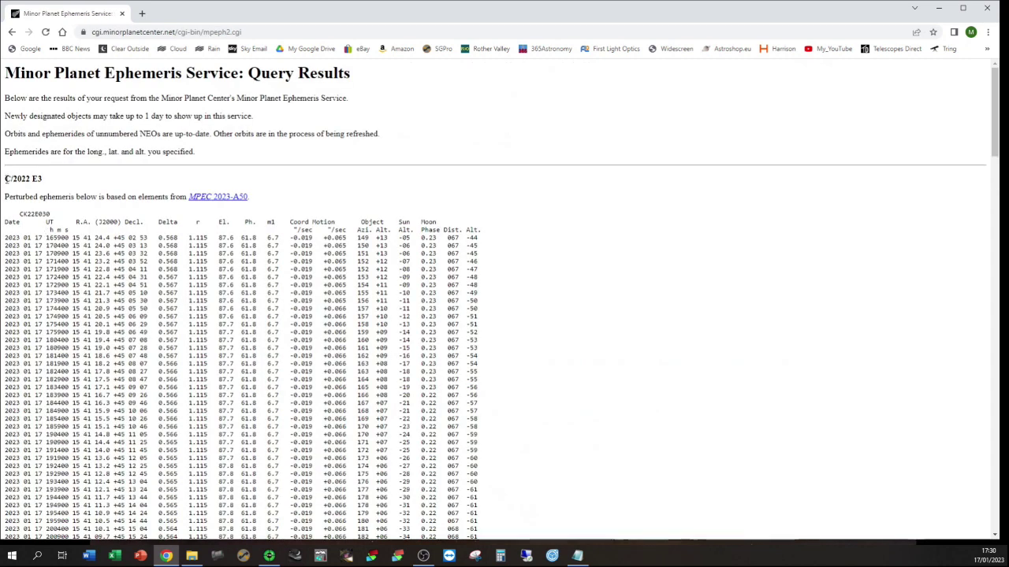
left_click_drag(4, 177, 52, 179)
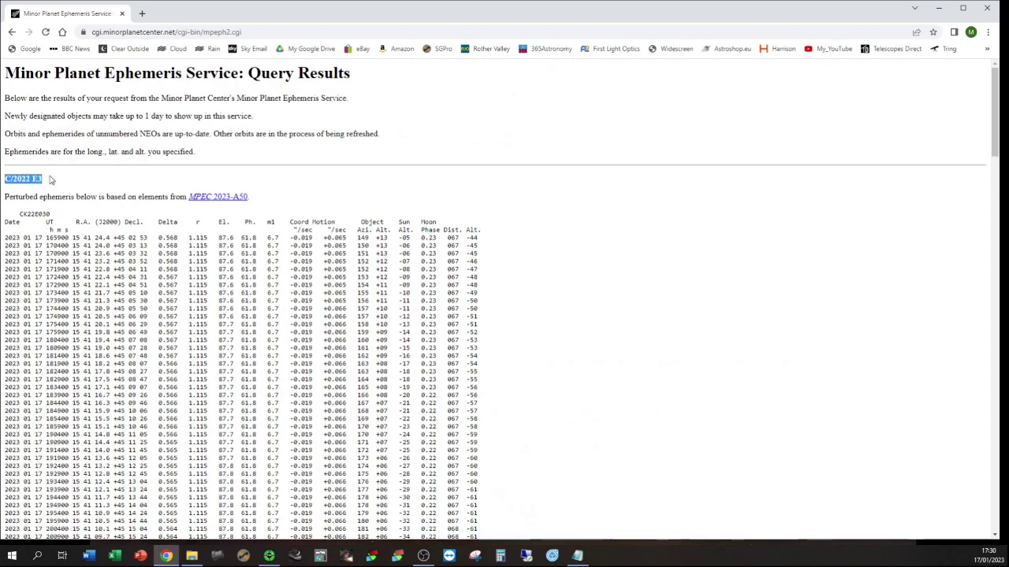
left_click(46, 211)
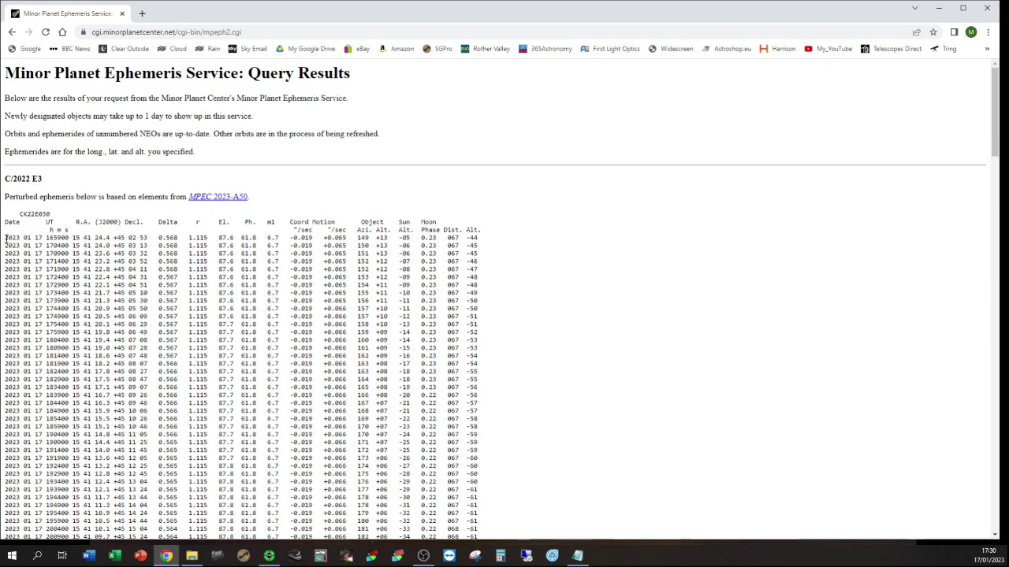
left_click_drag(5, 238, 480, 473)
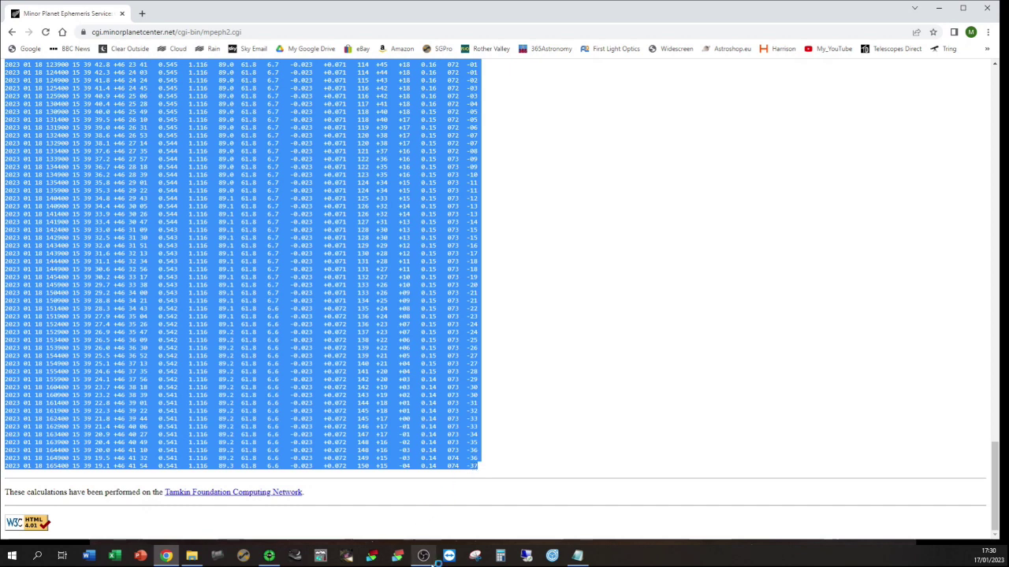
left_click(577, 557)
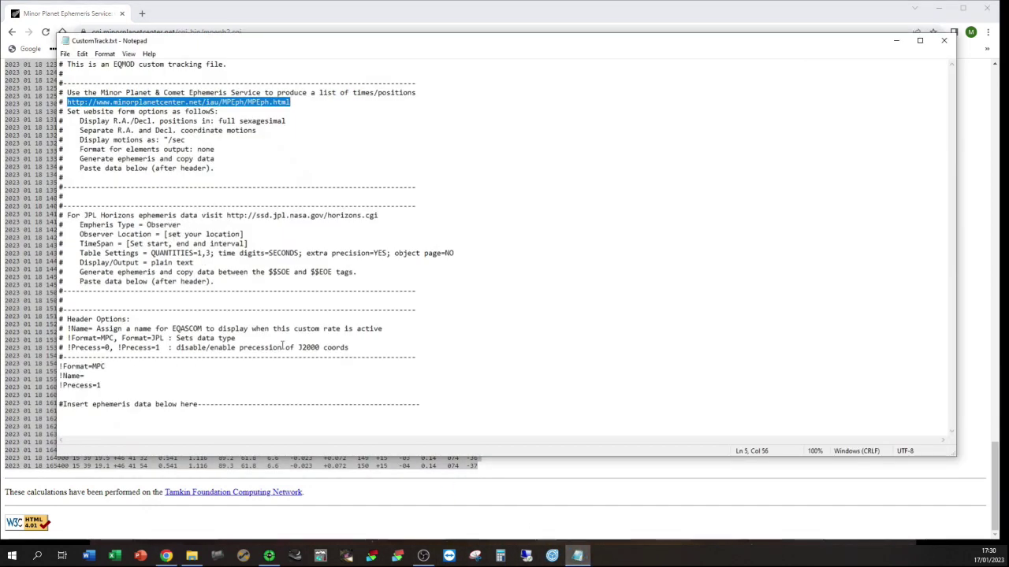
- Paste the ephemeris rows below !Format=MPC and name the track Comet_C2022_E3_ZTF
left_click(130, 370)
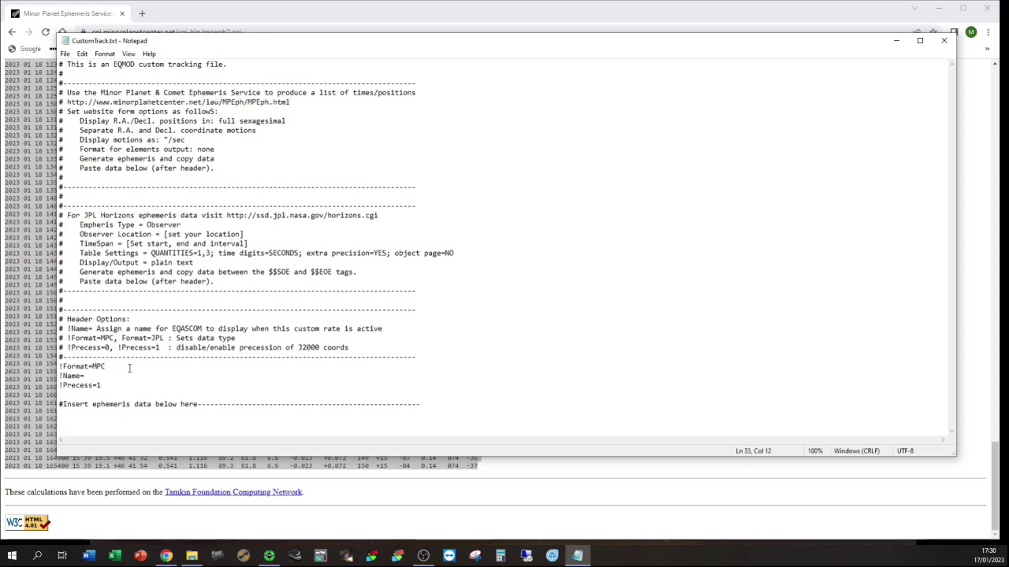
key("Return")
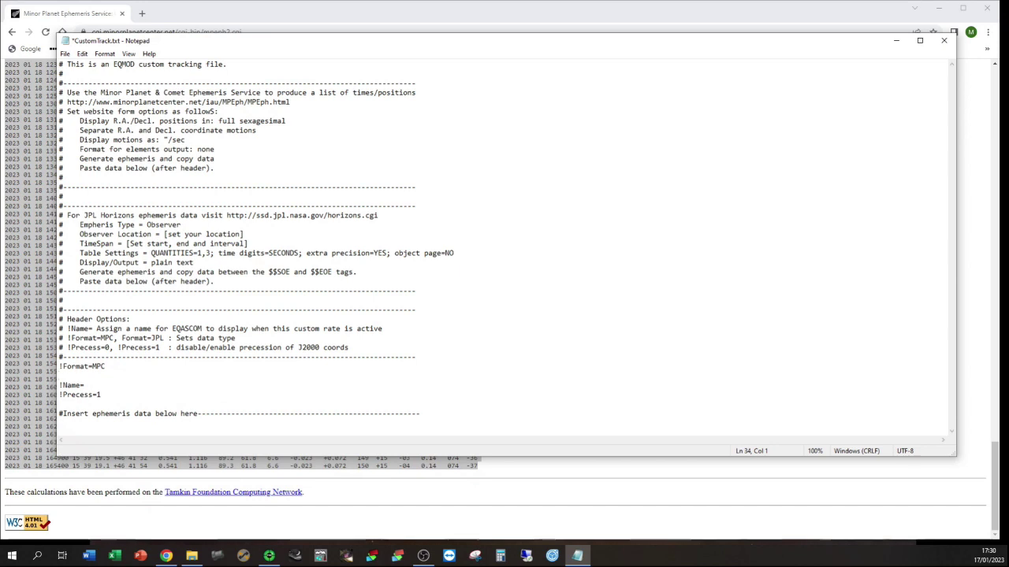
key("ctrl+v")
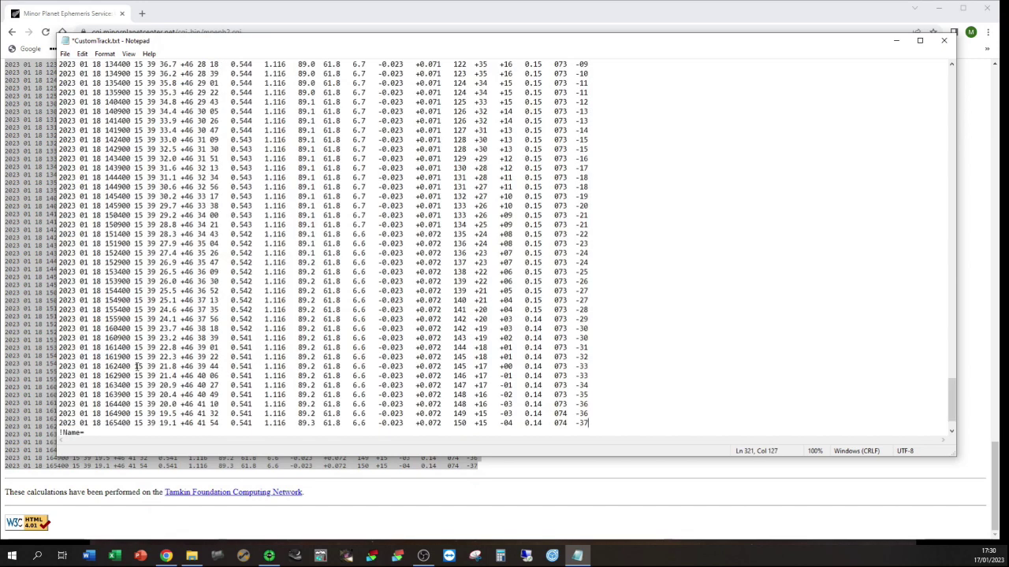
scroll(135, 367, "down", 2)
left_click(99, 386)
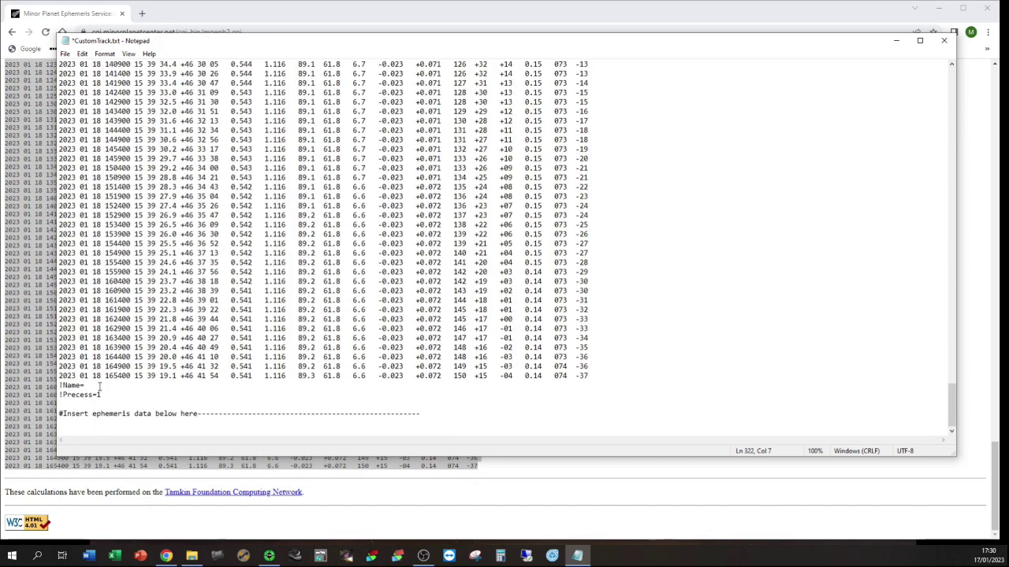
type("Comet_C2022_E3")
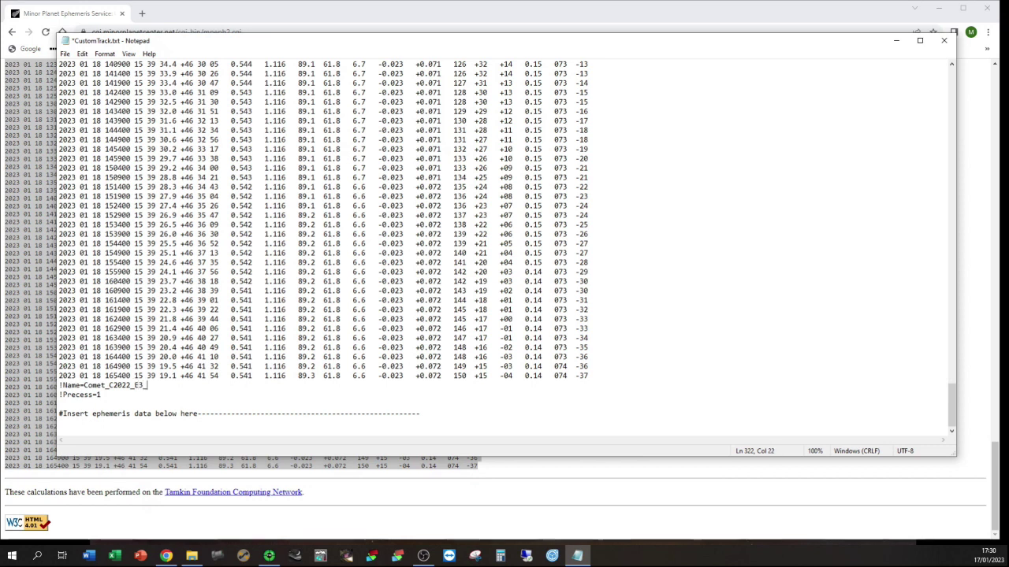
type("_ZTF")
- Save CustomTrack.txt and close Notepad
left_click(65, 54)
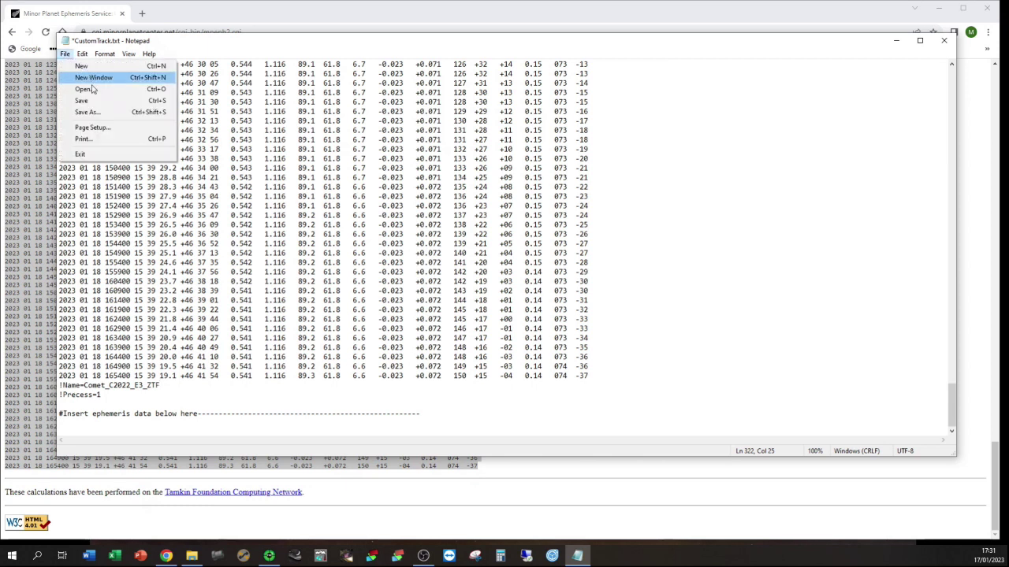
left_click(91, 102)
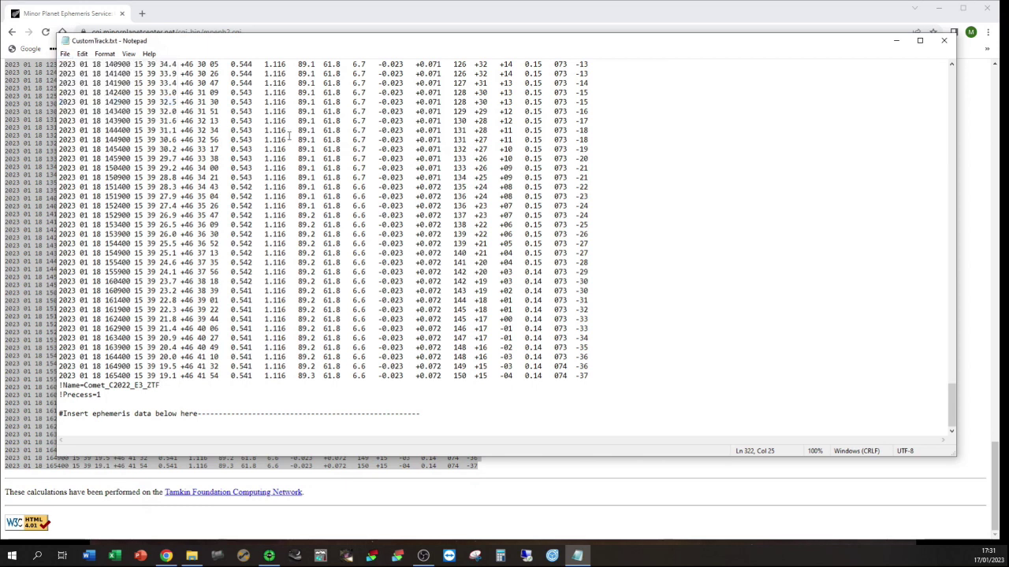
left_click(943, 43)
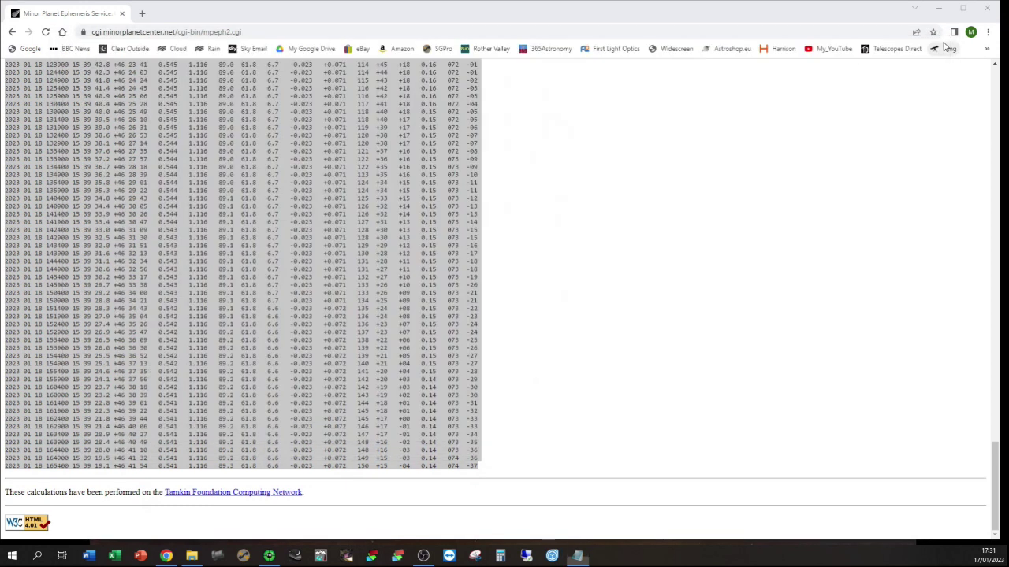
- Connect and unpark the EQMOD HEQ5/6 mount via PHD2, expanding EQMOD's setup panel
left_click(985, 11)
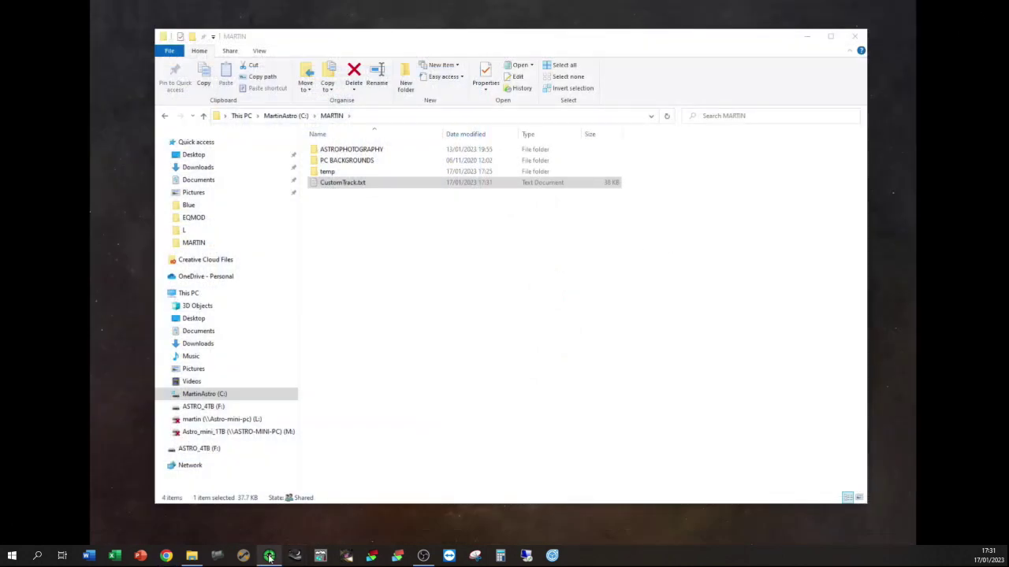
left_click(268, 557)
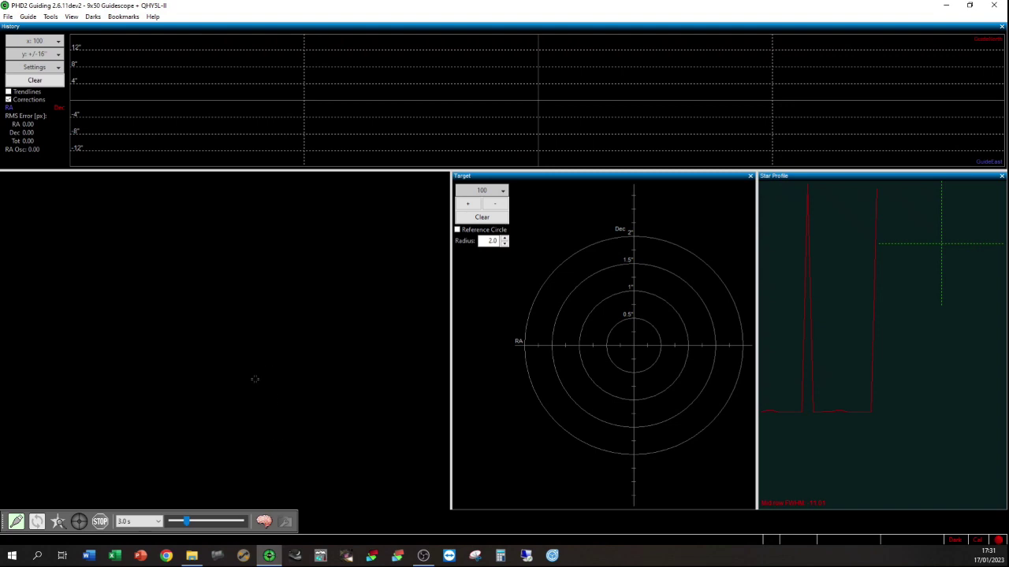
left_click(16, 521)
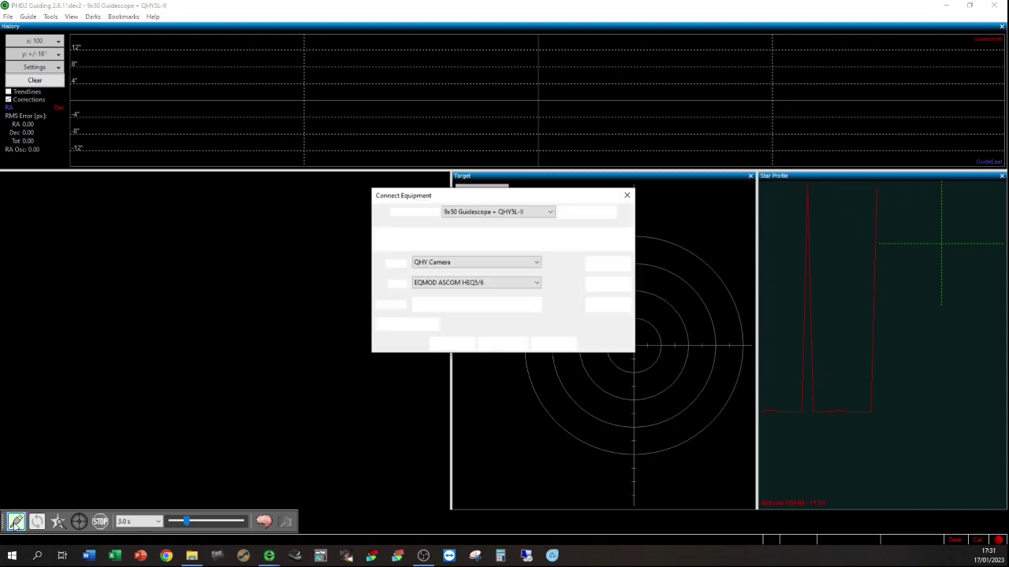
left_click(595, 286)
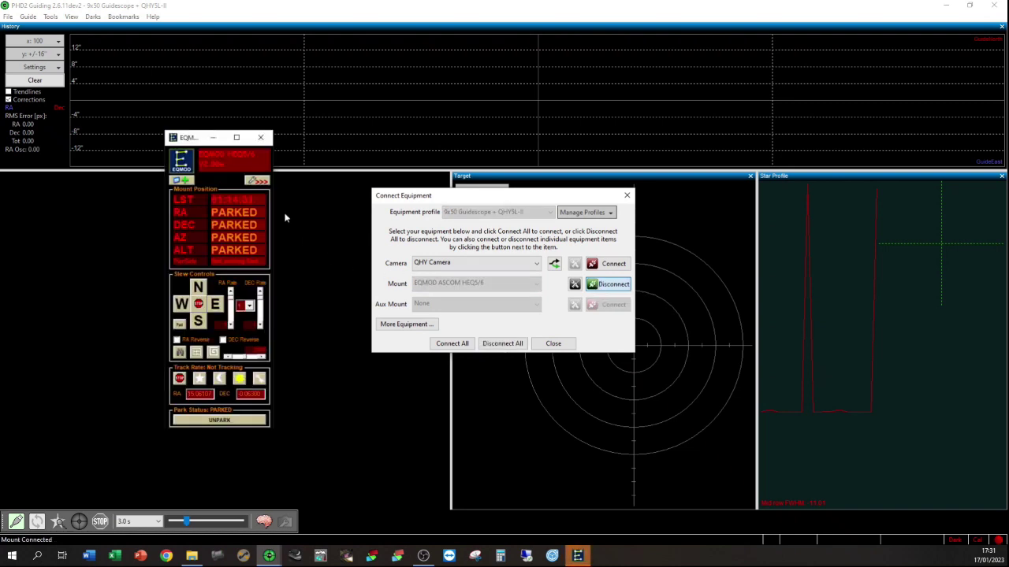
left_click(203, 422)
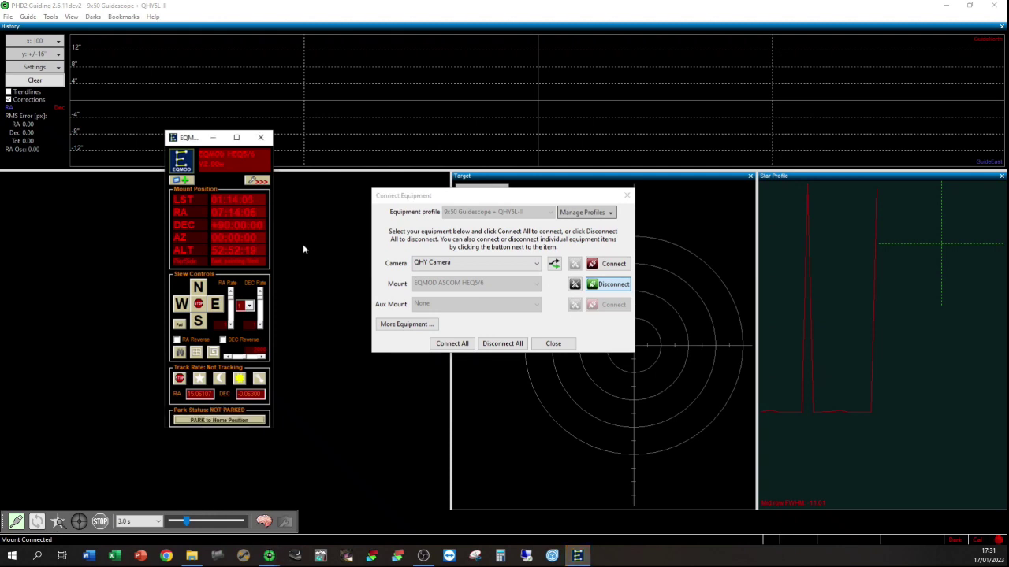
left_click(257, 182)
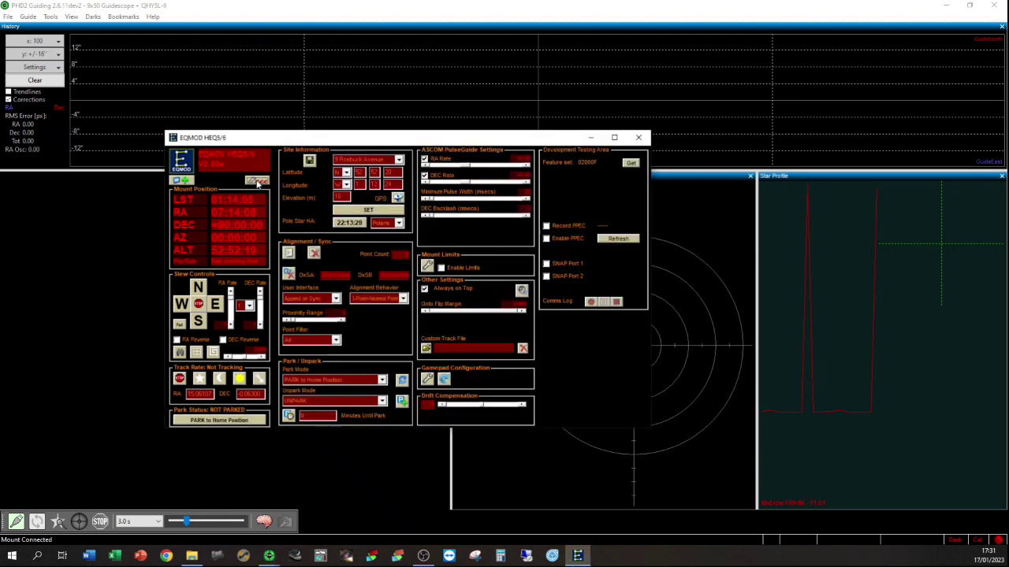
- Browse EQMOD's custom track file chooser to Program Files (x86)\EQMOD
left_click(426, 349)
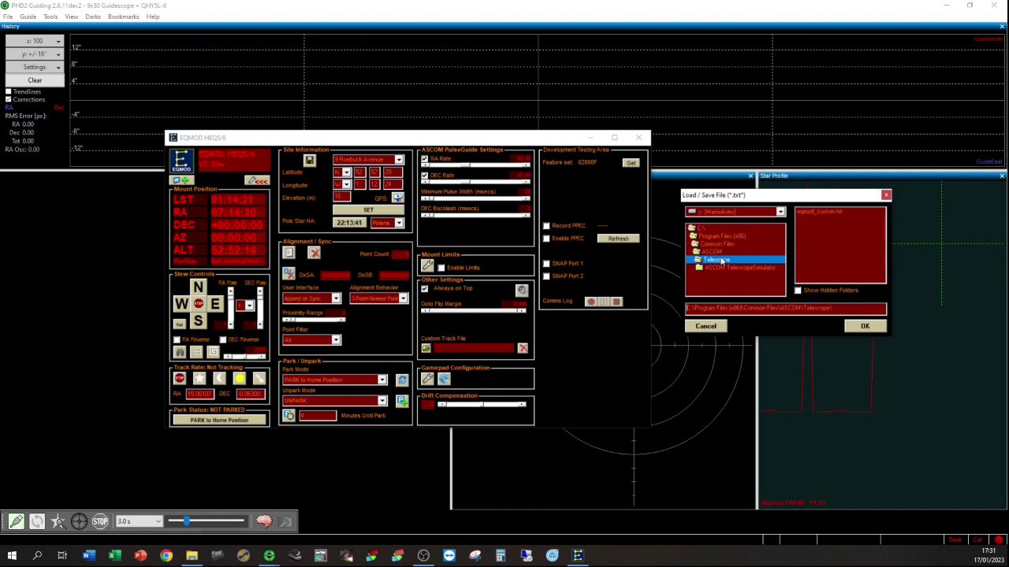
double_click(710, 237)
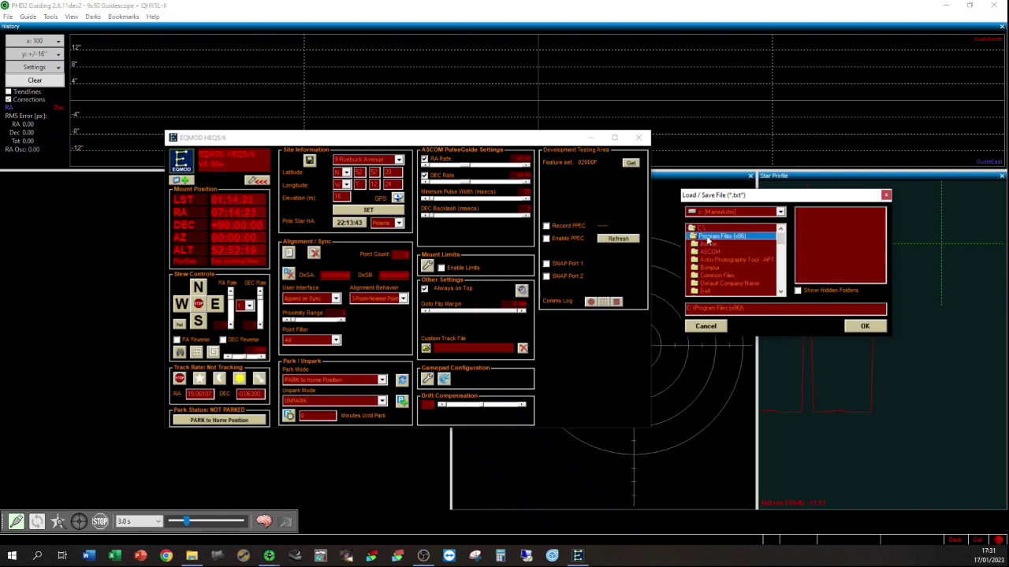
scroll(711, 256, "down", 5)
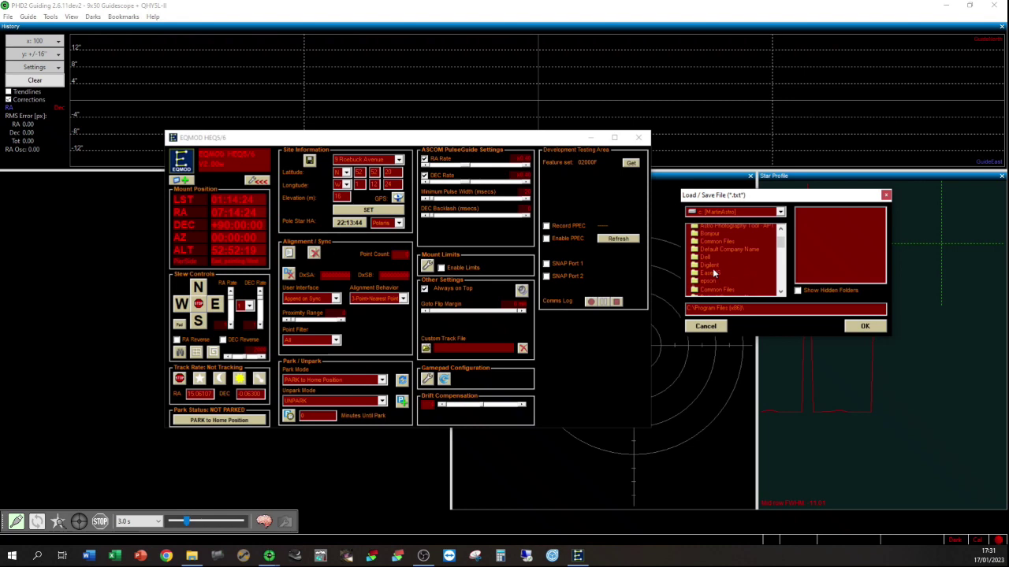
scroll(713, 268, "up", 1)
double_click(733, 282)
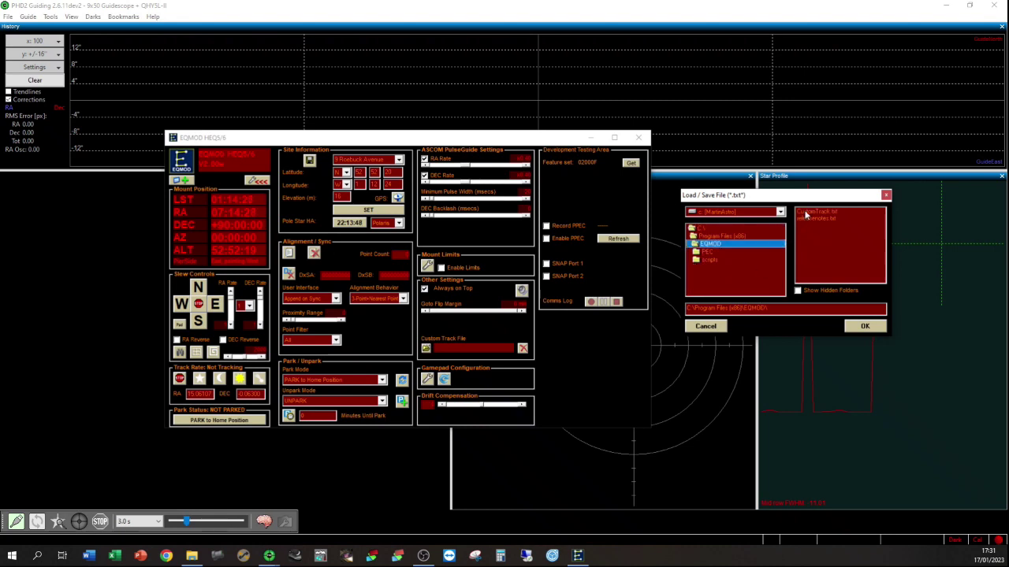
left_click(191, 557)
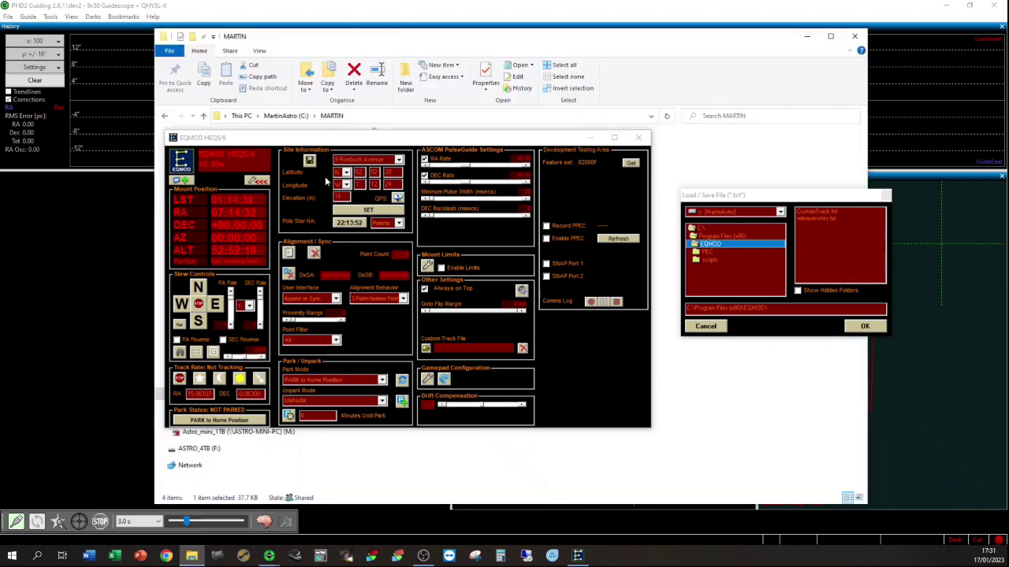
- Cancel EQMOD's track file dialog and rename CustomTrack.txt to CustomTrack_C2022_E3_ZTF.txt
left_click(635, 268)
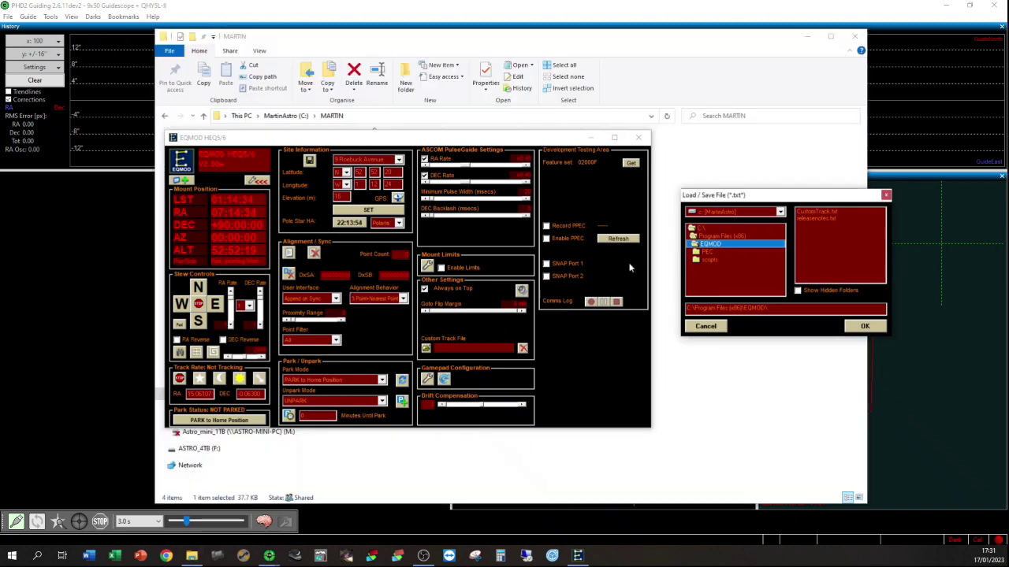
left_click(704, 326)
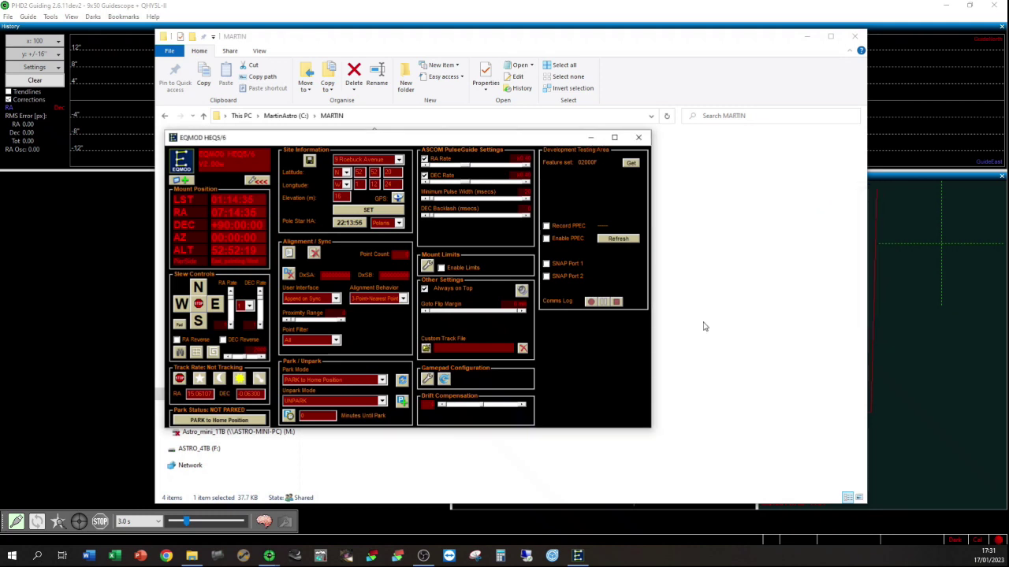
left_click(590, 137)
left_click(333, 216)
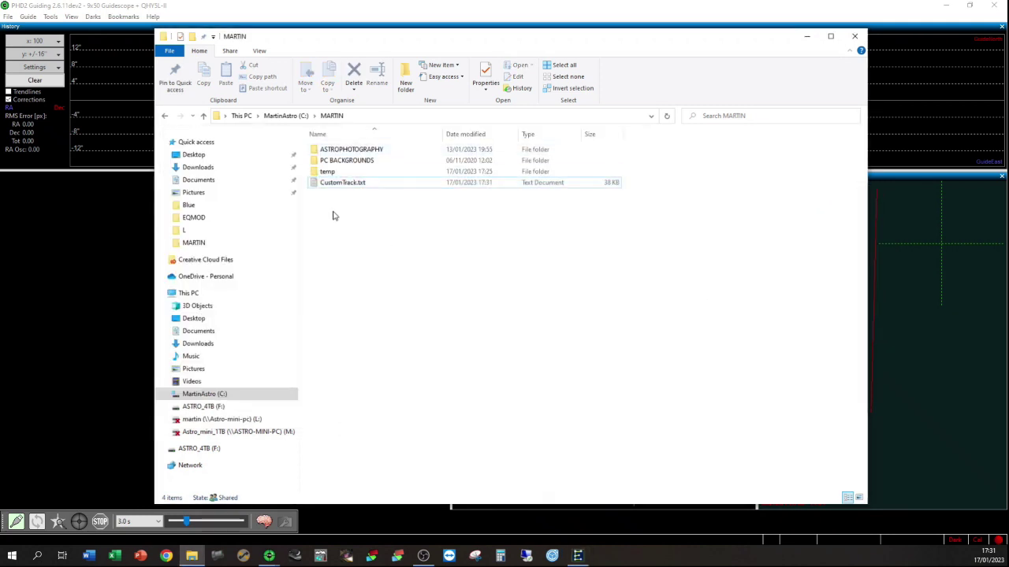
left_click(332, 185)
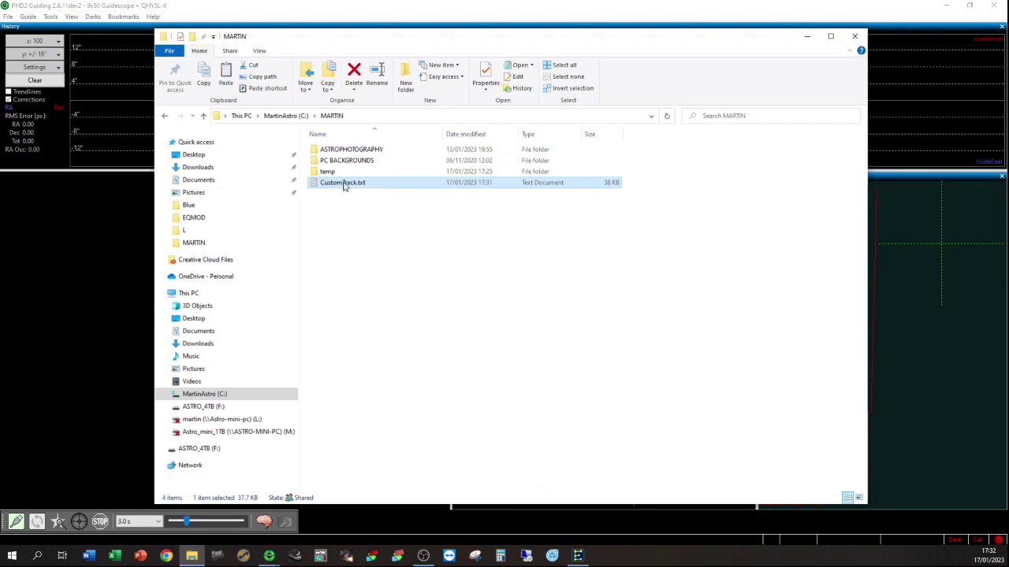
left_click(345, 186)
left_click(355, 183)
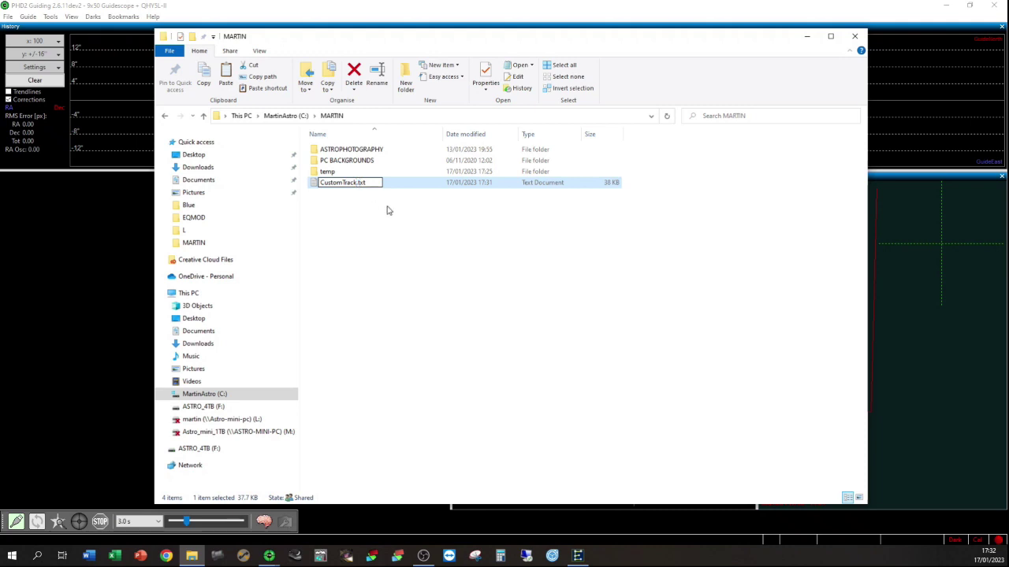
type("_C2022_E3_ZTF")
key("Return")
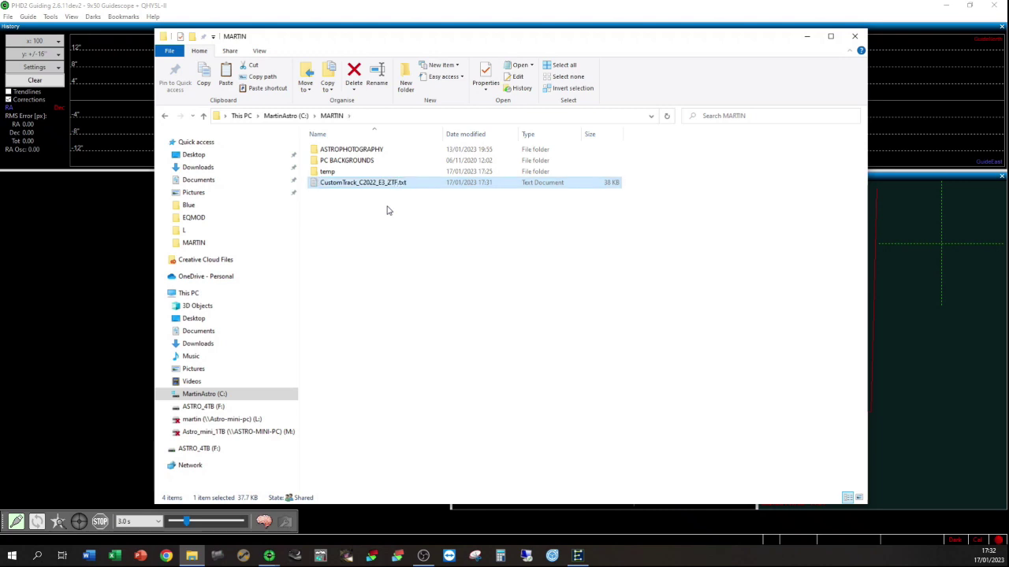
- Paste the renamed track file into C:\Program Files (x86)\EQMOD, granting administrator permission
left_click(209, 394)
double_click(334, 219)
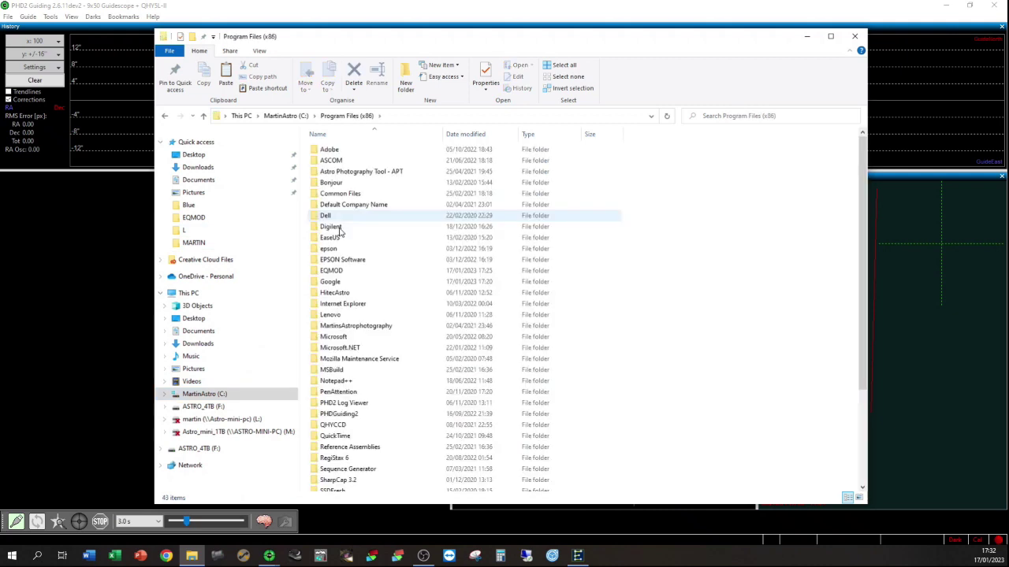
double_click(331, 272)
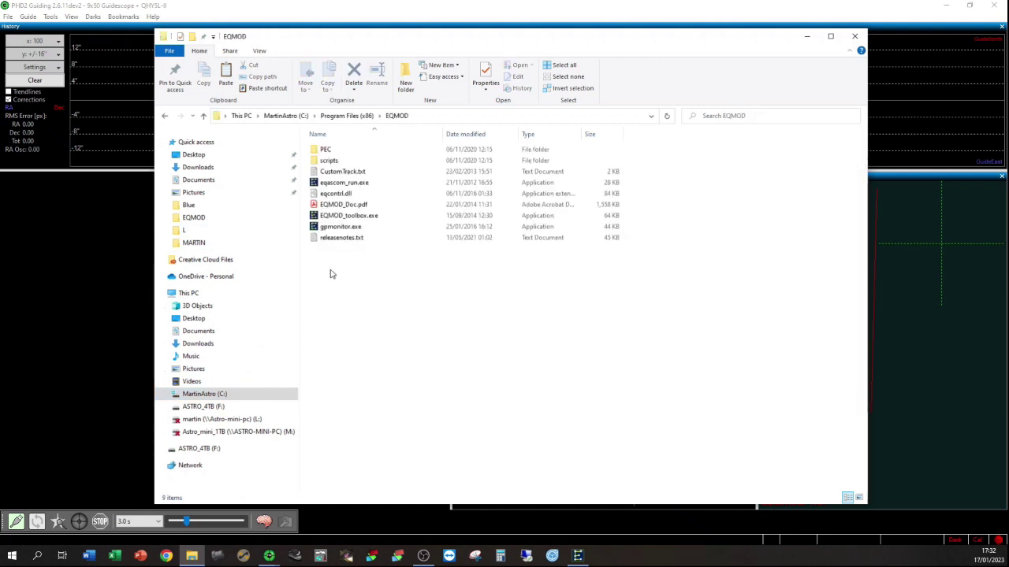
key("ctrl+v")
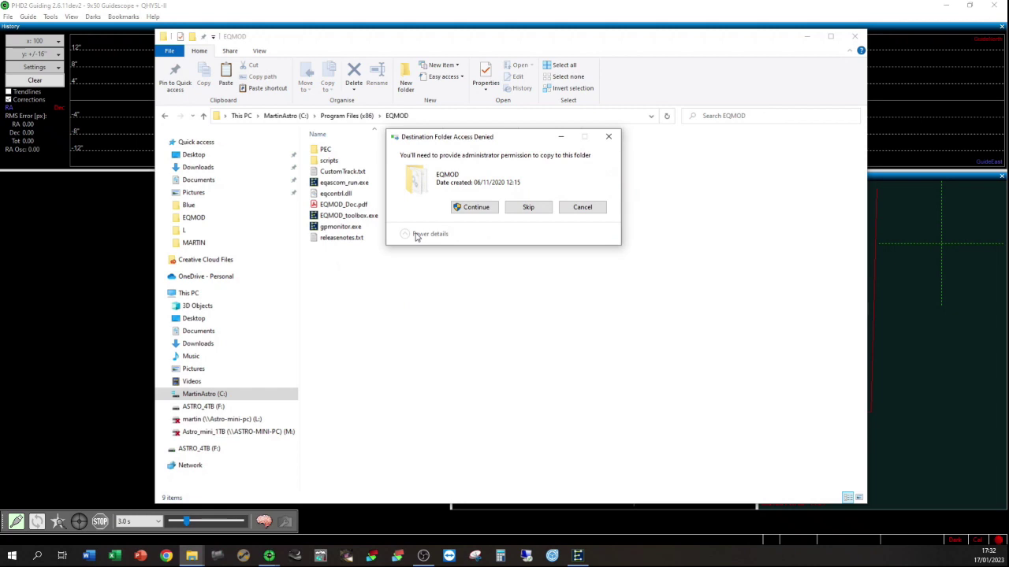
left_click(473, 206)
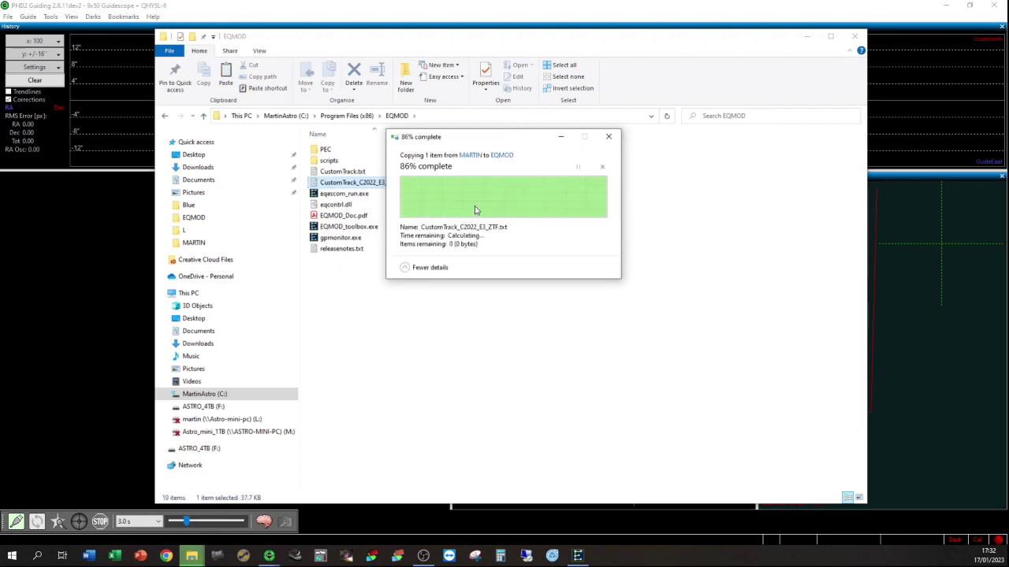
- Load CustomTrack_C2022_E3_ZTF.txt as EQMOD's custom track file via the Load / Save File dialog
left_click(806, 36)
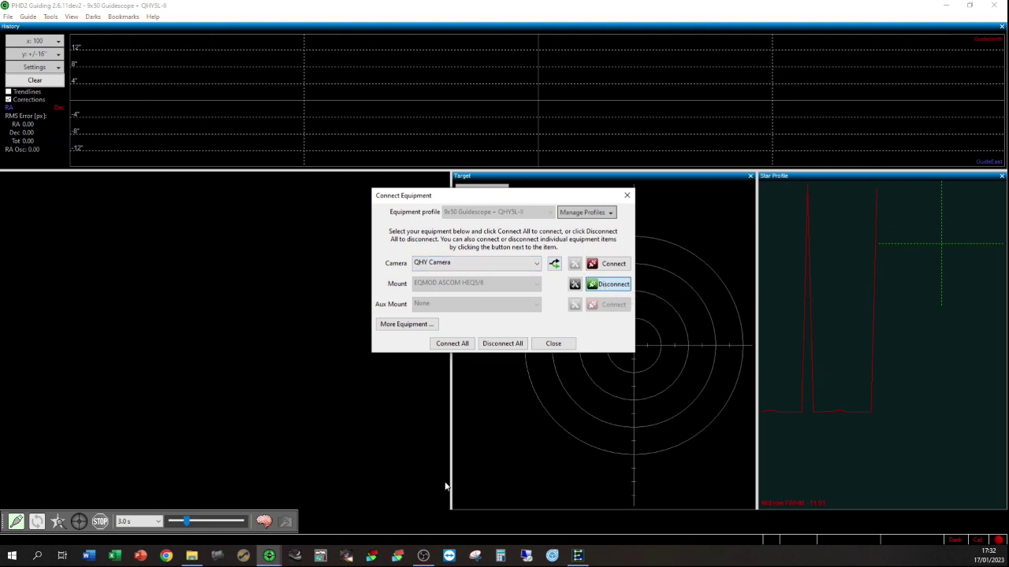
left_click(578, 557)
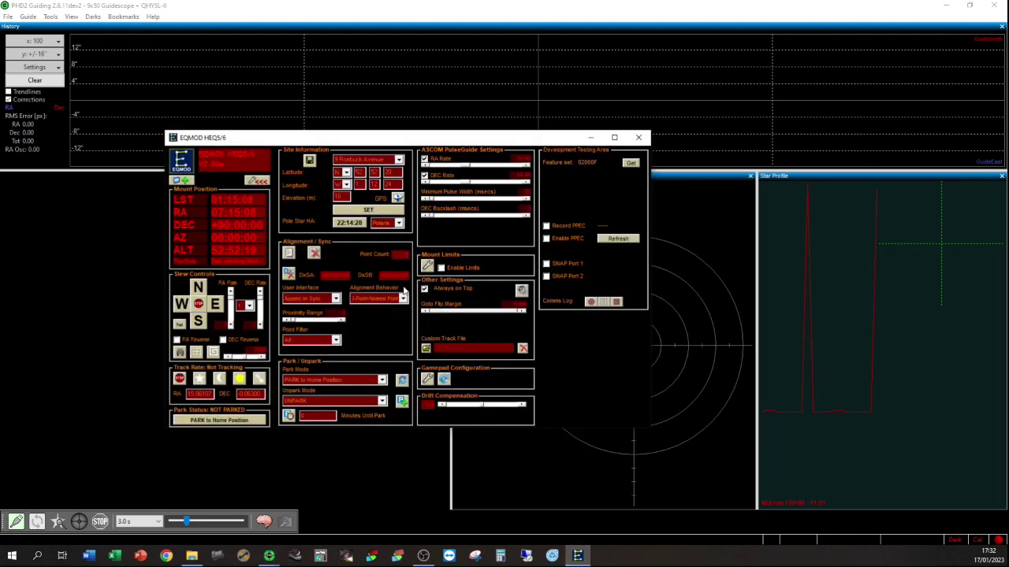
left_click(427, 348)
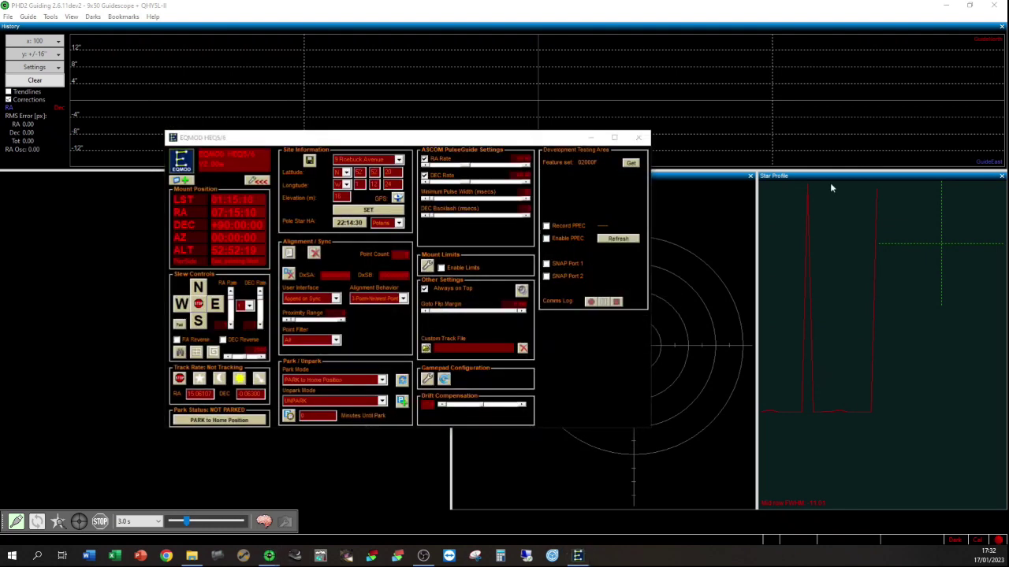
left_click_drag(645, 195, 714, 196)
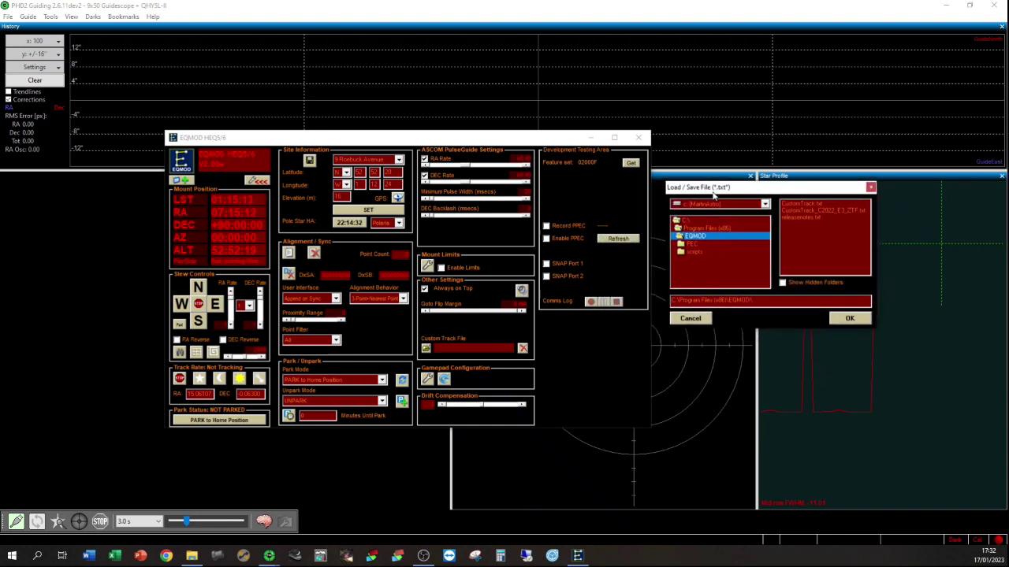
left_click(811, 210)
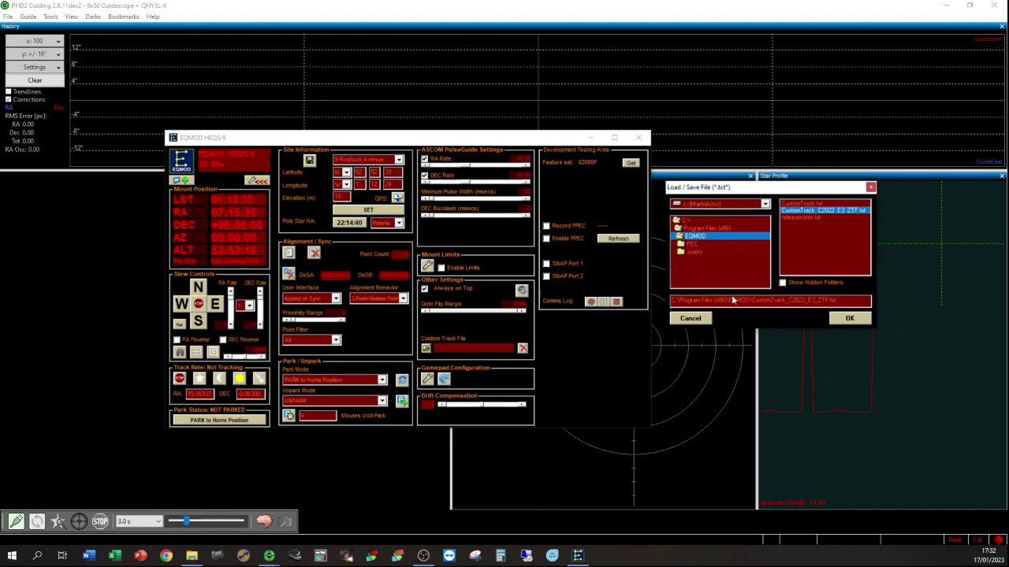
left_click(849, 318)
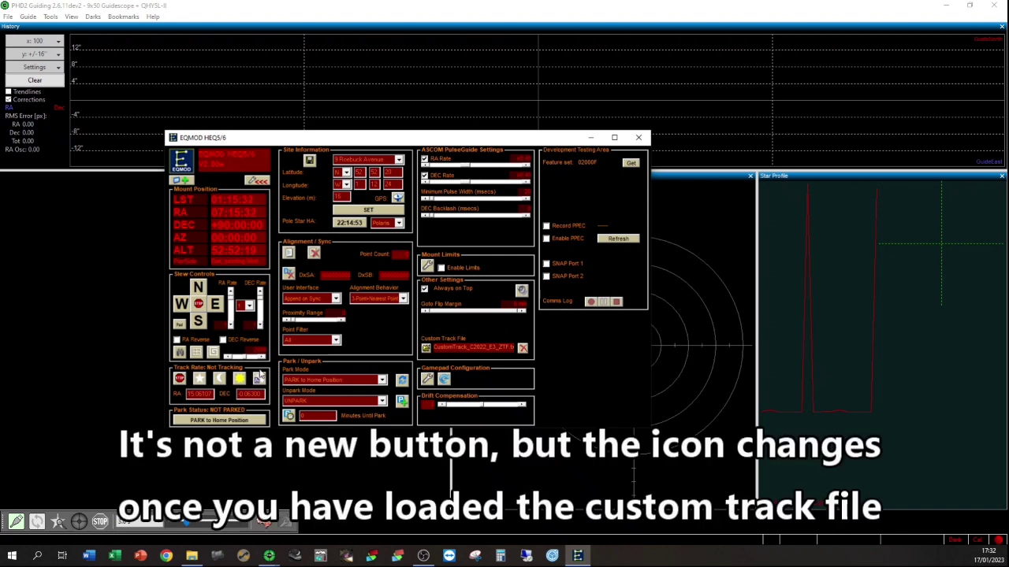
- Start sidereal tracking, then switch the mount to the Comet_C2022_E3_ZTF custom track rate
left_click(198, 378)
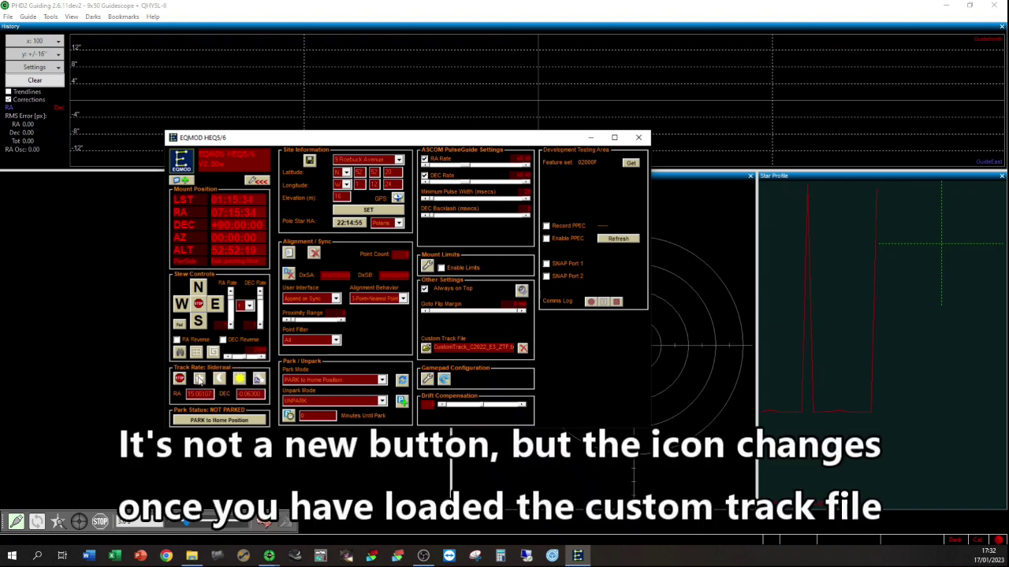
left_click(258, 379)
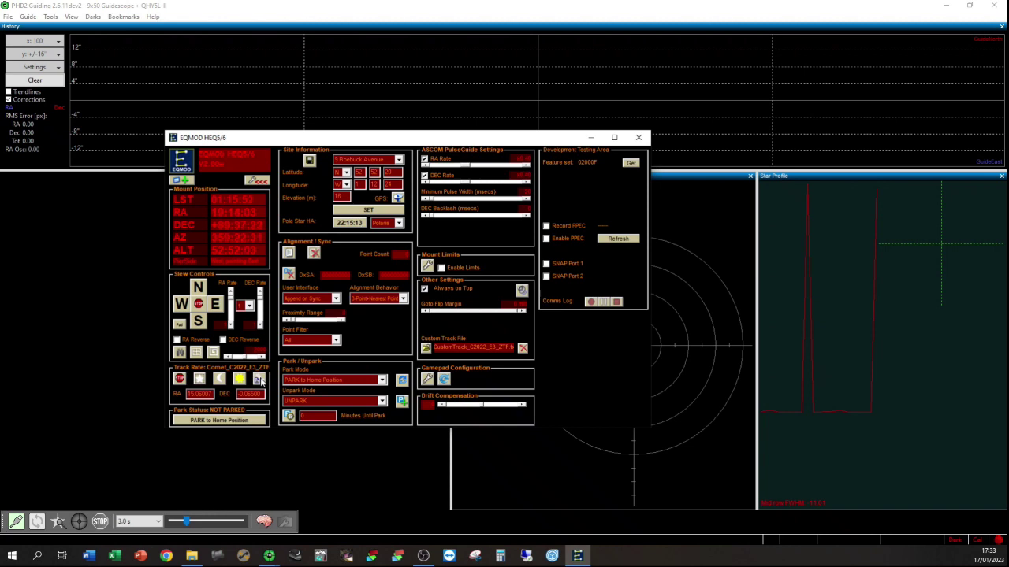